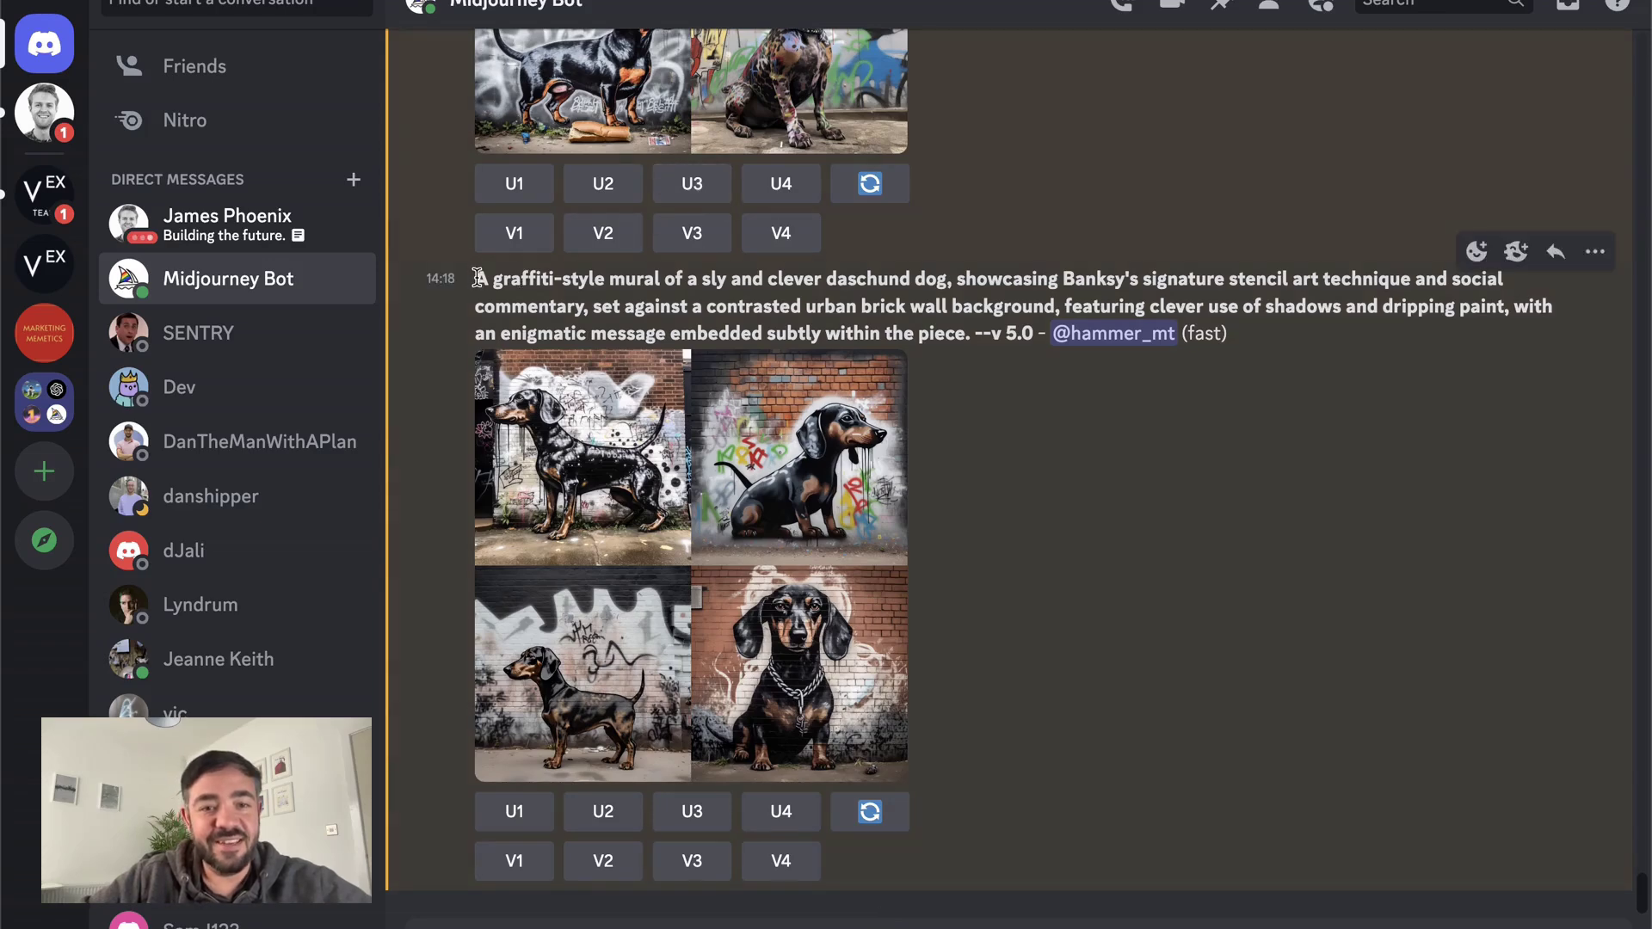
Step: Copy the long graffiti daschund prompt and submit it to Midjourney's /shorten command
{"action": "left_click_drag", "start_coordinate": [478, 278], "coordinate": [974, 344]}
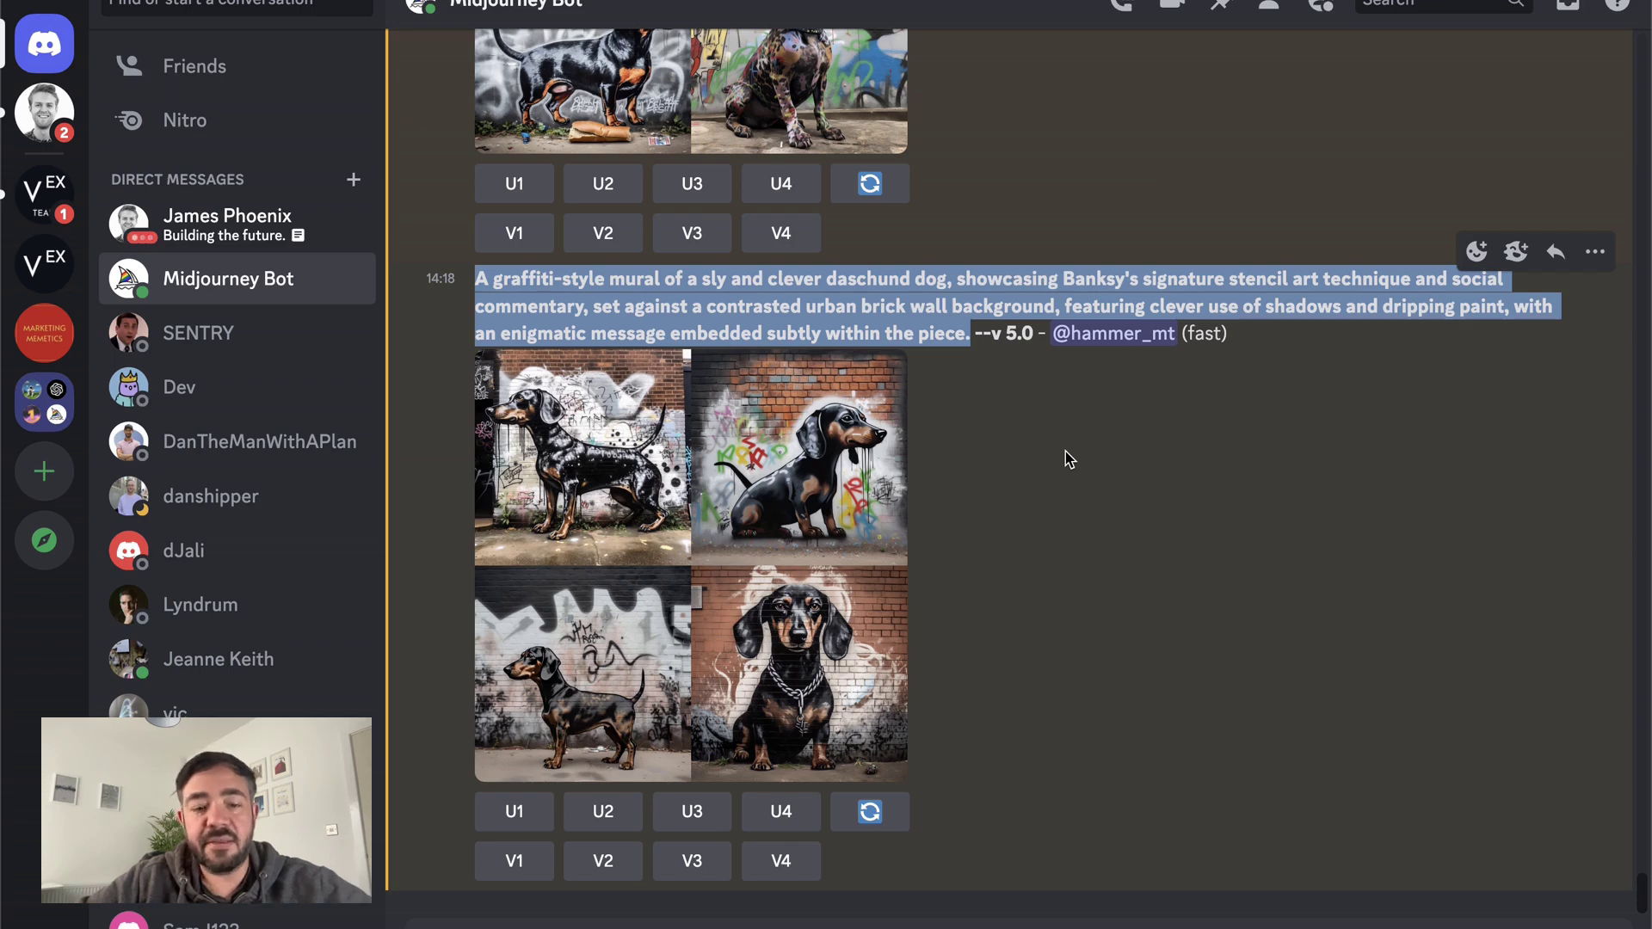
{"action": "left_click", "coordinate": [714, 924]}
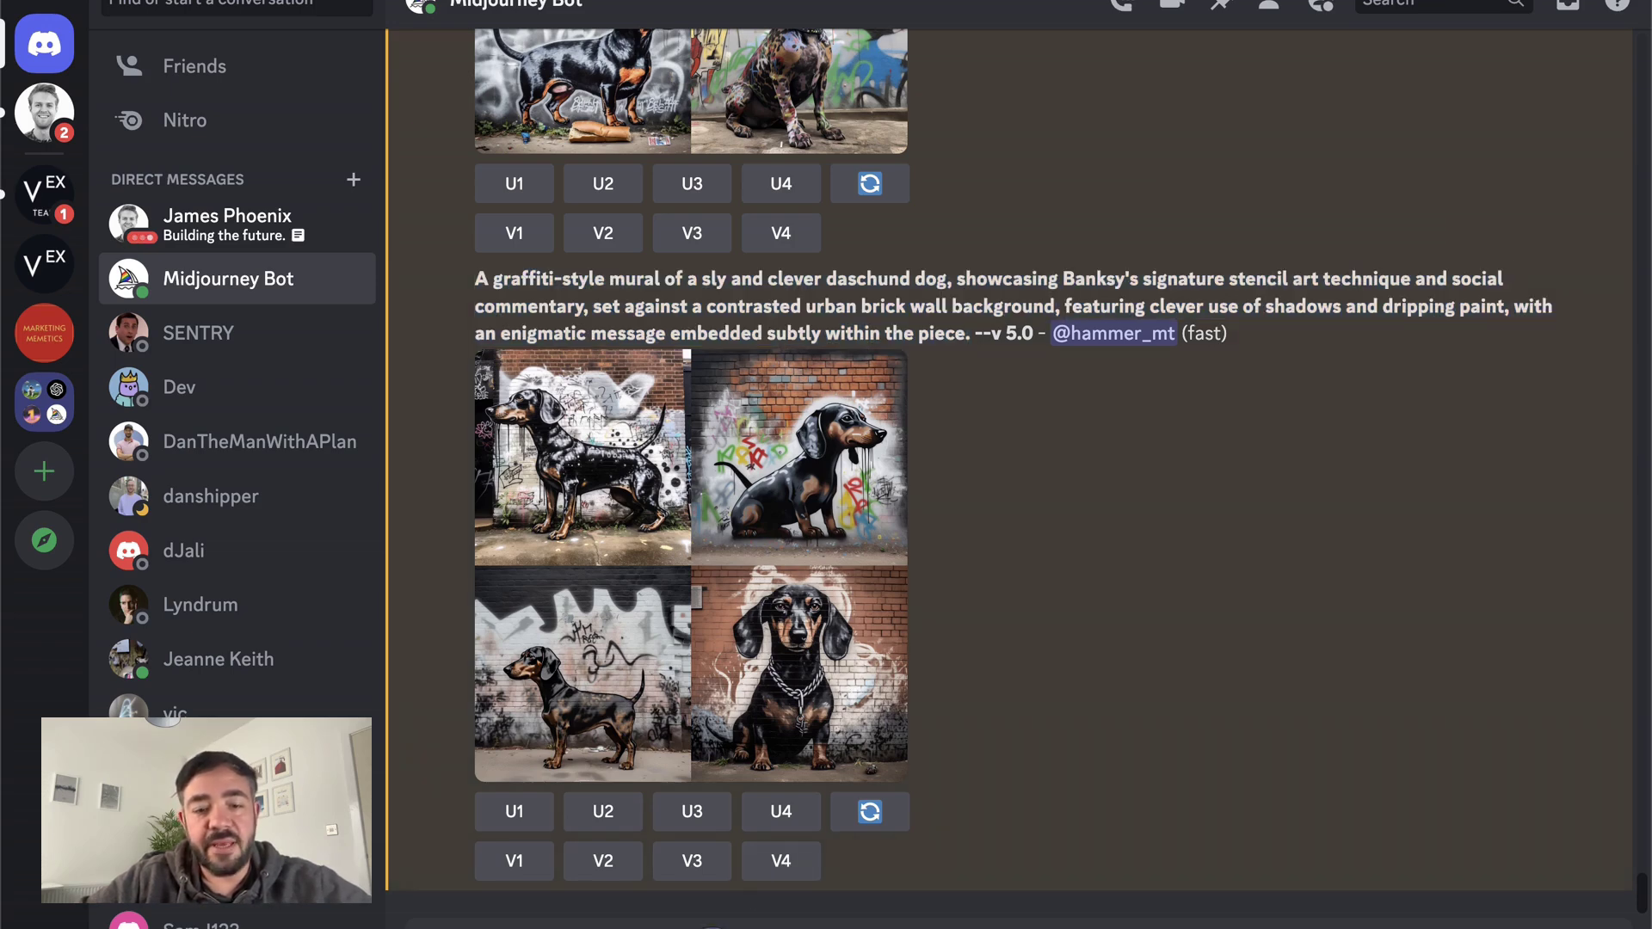
{"action": "type", "text": "/sh"}
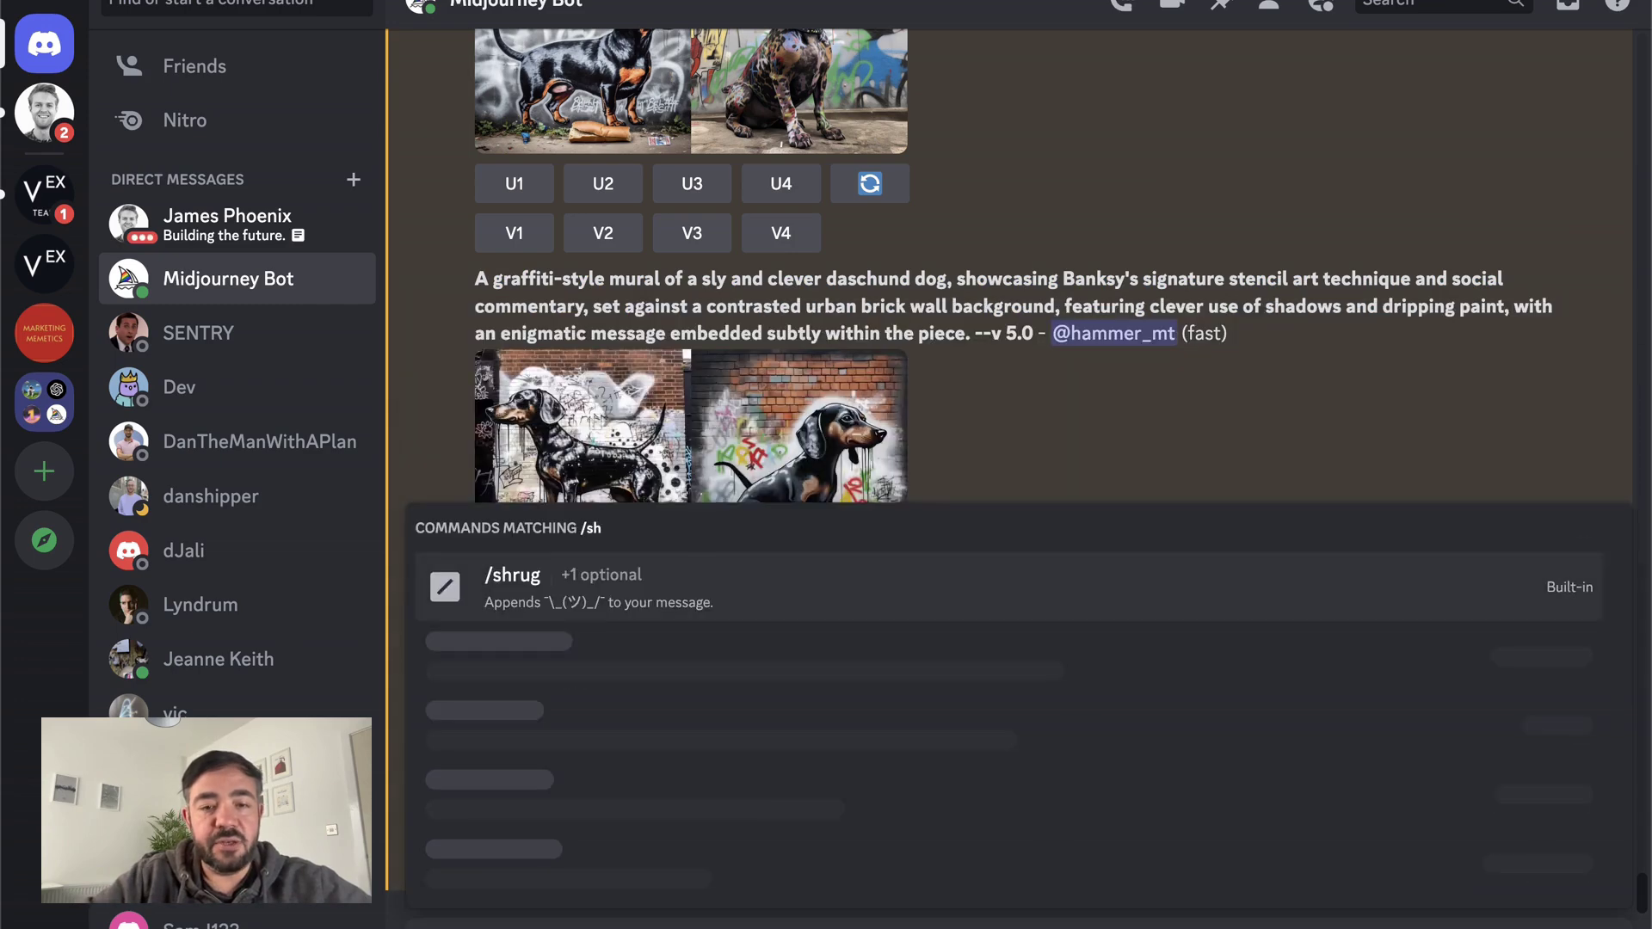
{"action": "type", "text": "opr"}
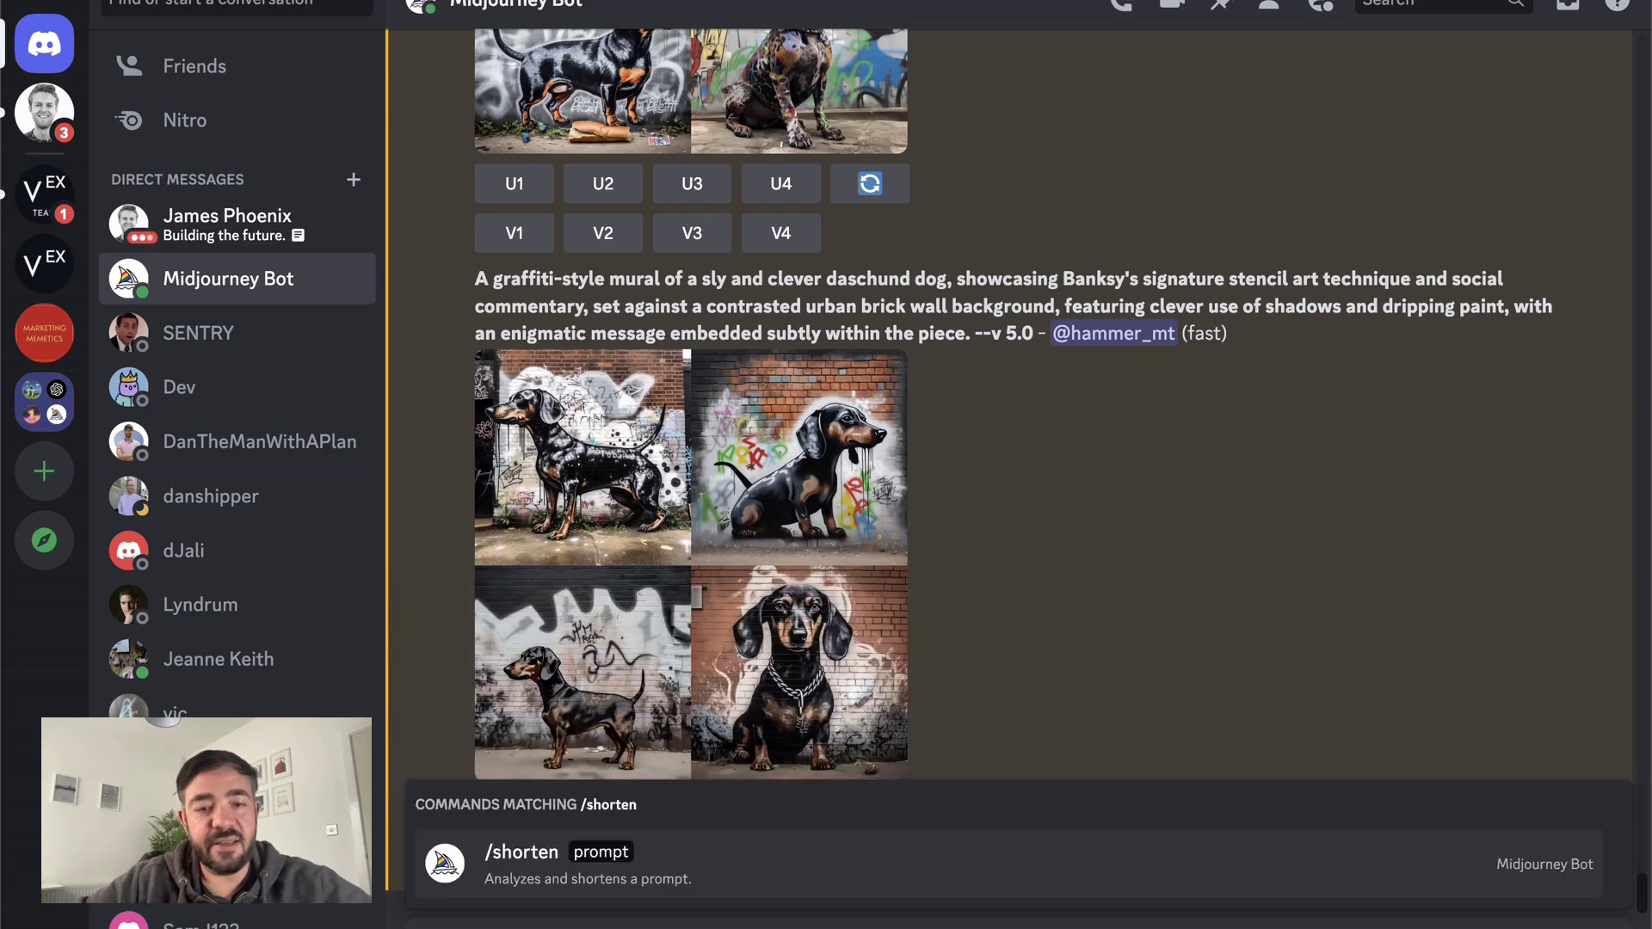
{"action": "left_click", "coordinate": [736, 883]}
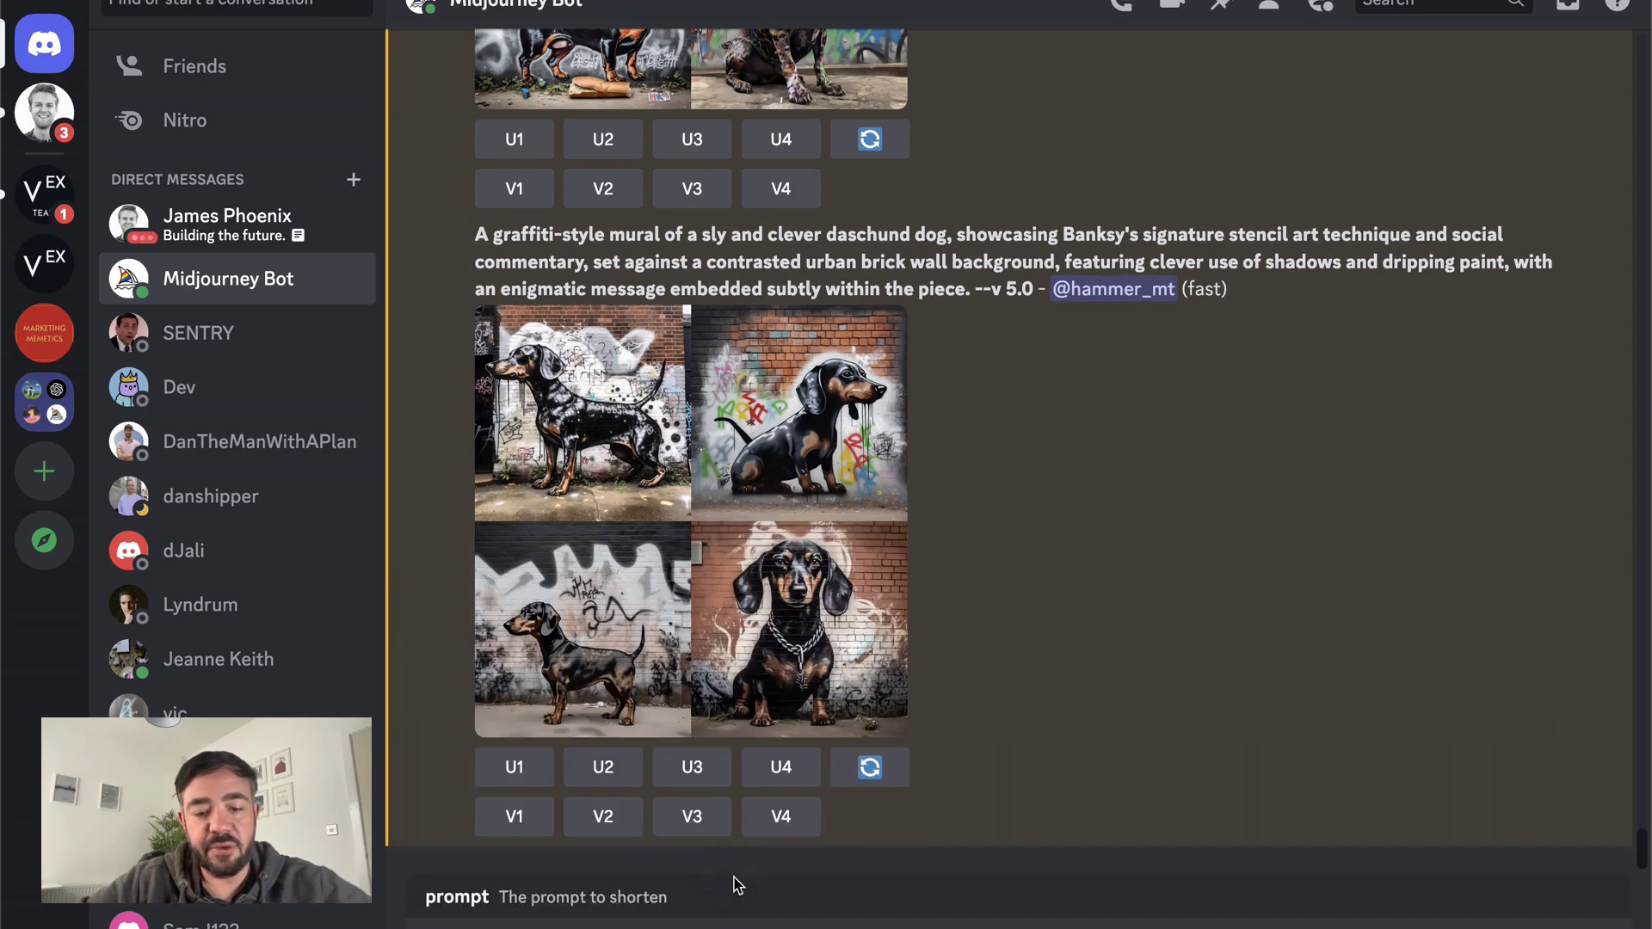
{"action": "key", "text": "super+v"}
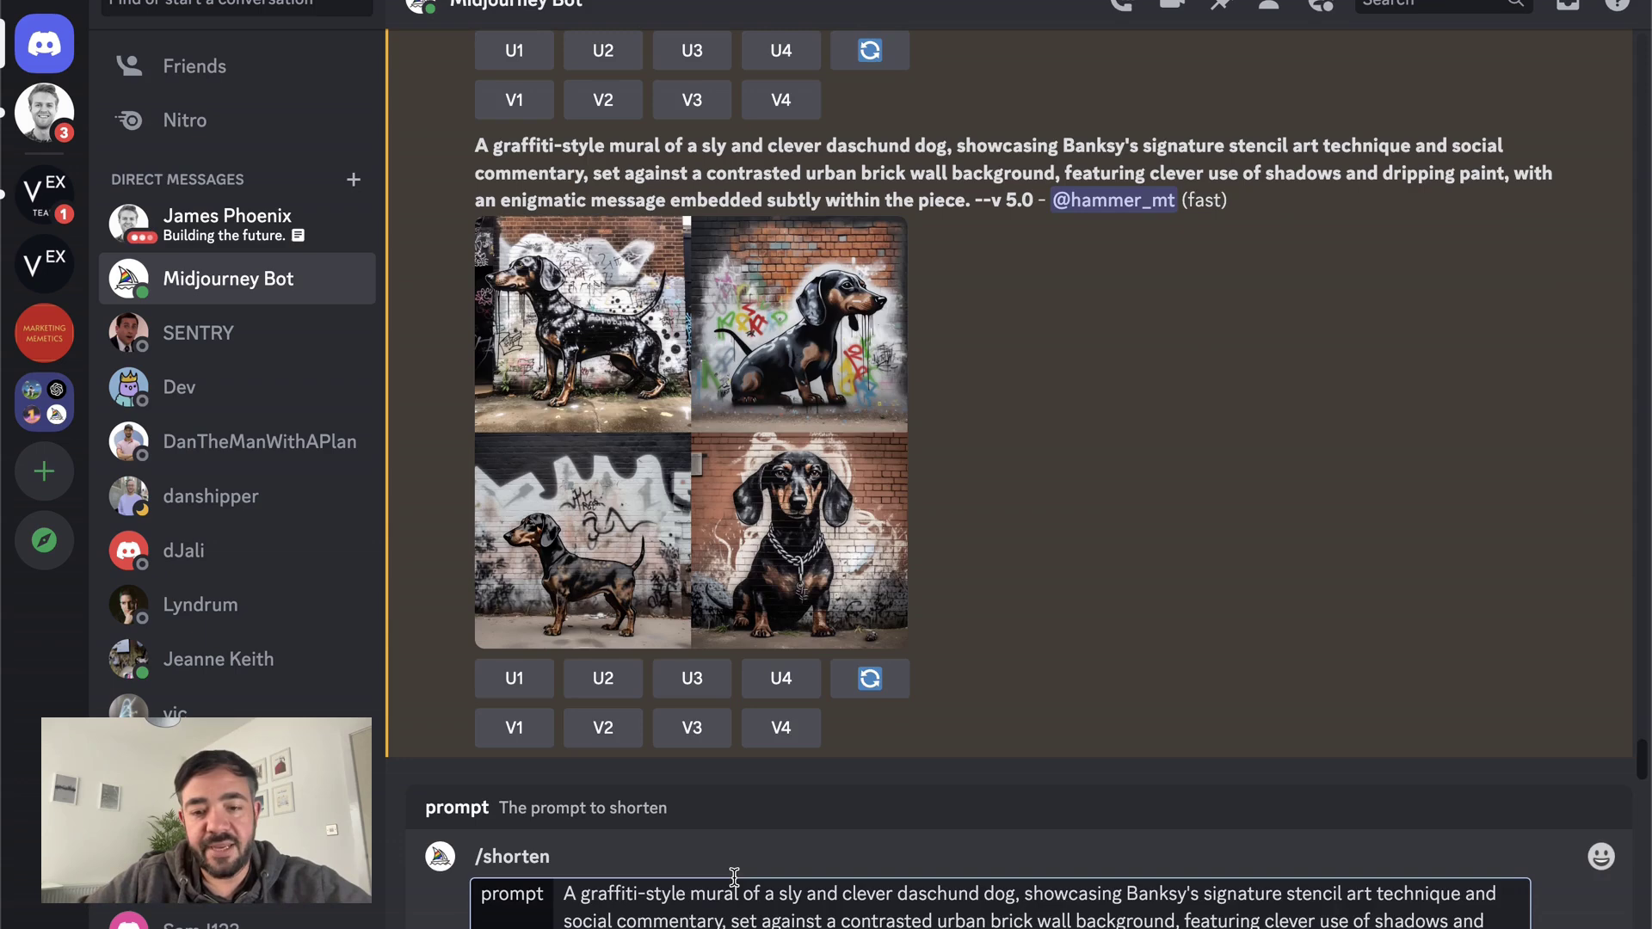
{"action": "key", "text": "Return"}
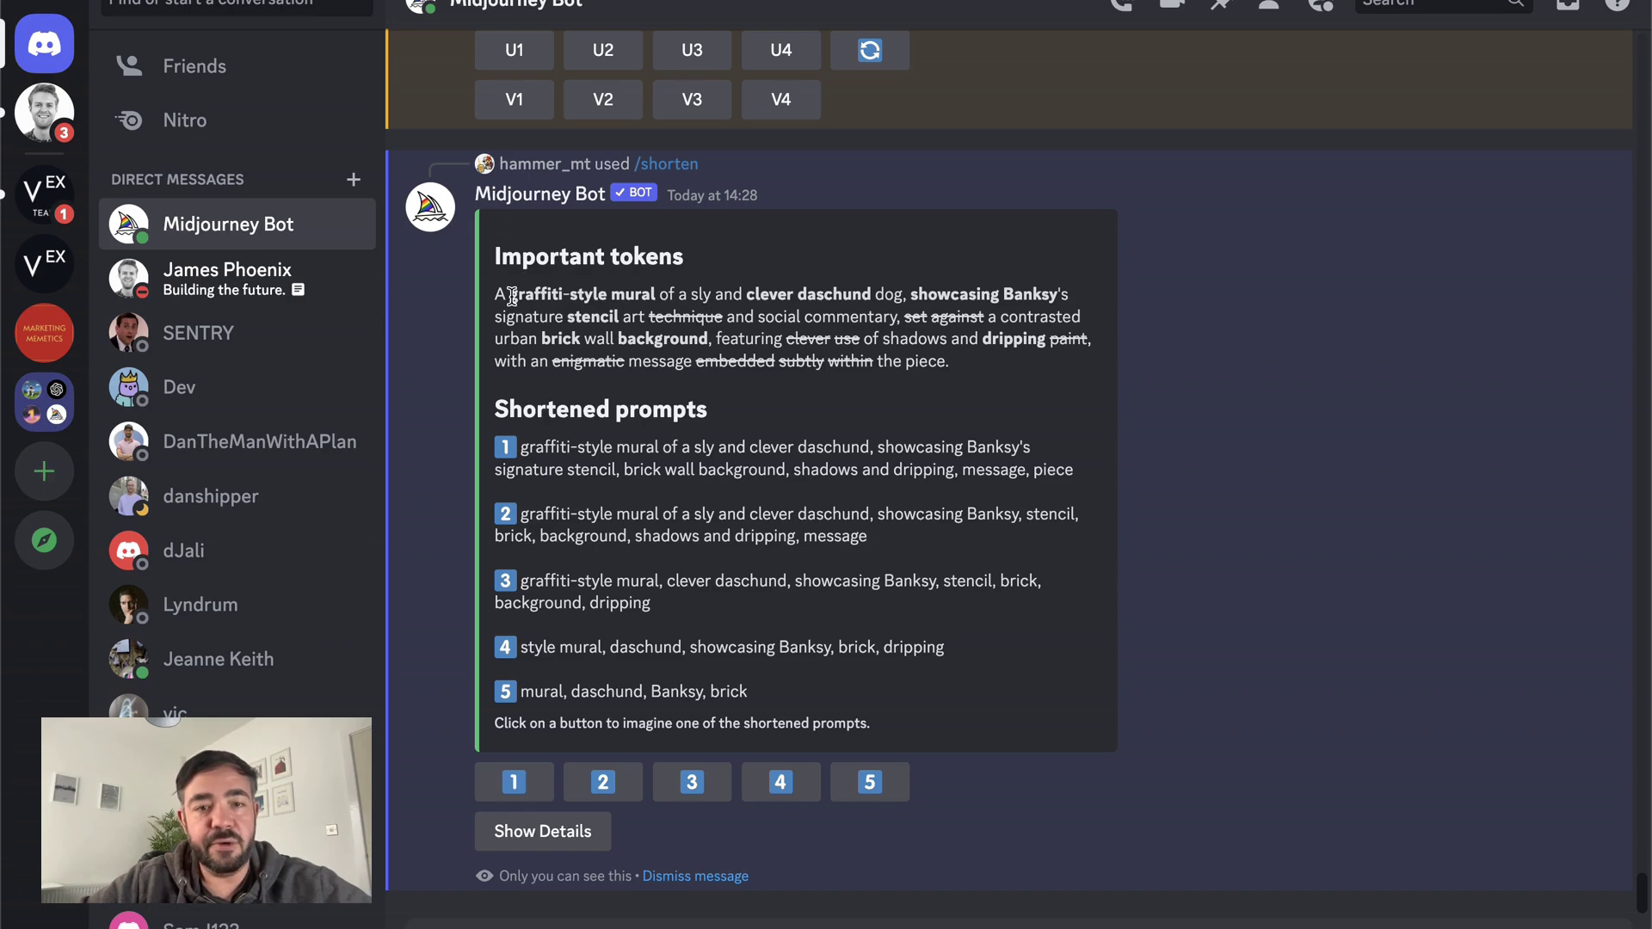
{"action": "left_click_drag", "start_coordinate": [511, 295], "coordinate": [658, 294]}
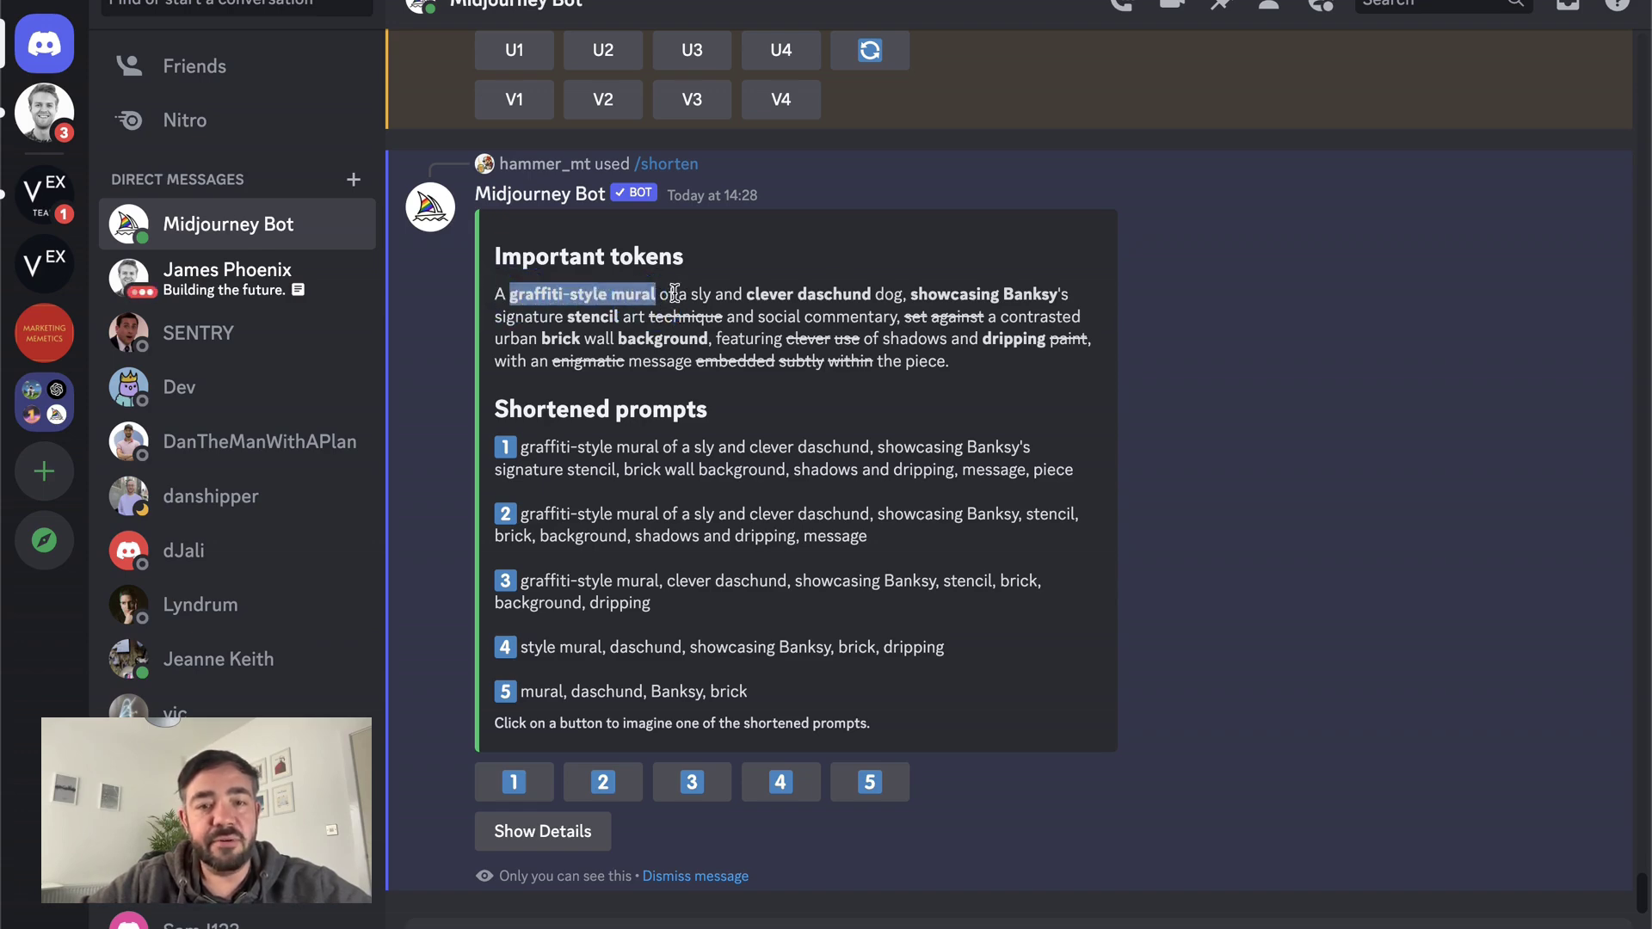
{"action": "left_click", "coordinate": [814, 362]}
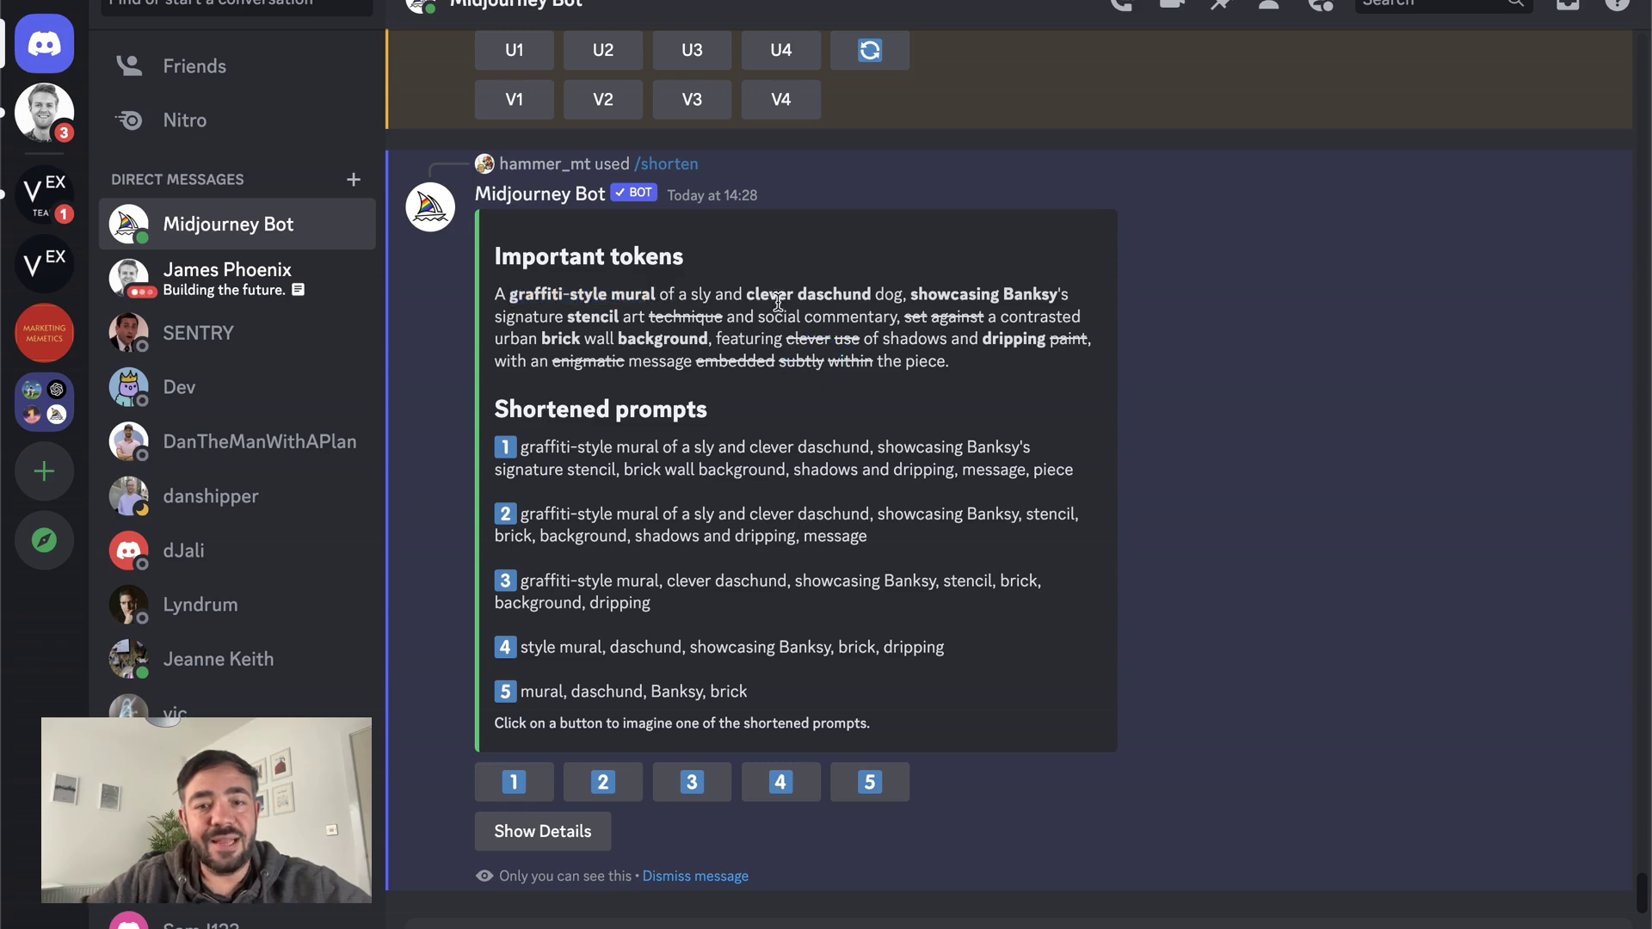
{"action": "double_click", "coordinate": [777, 302]}
{"action": "left_click", "coordinate": [829, 297]}
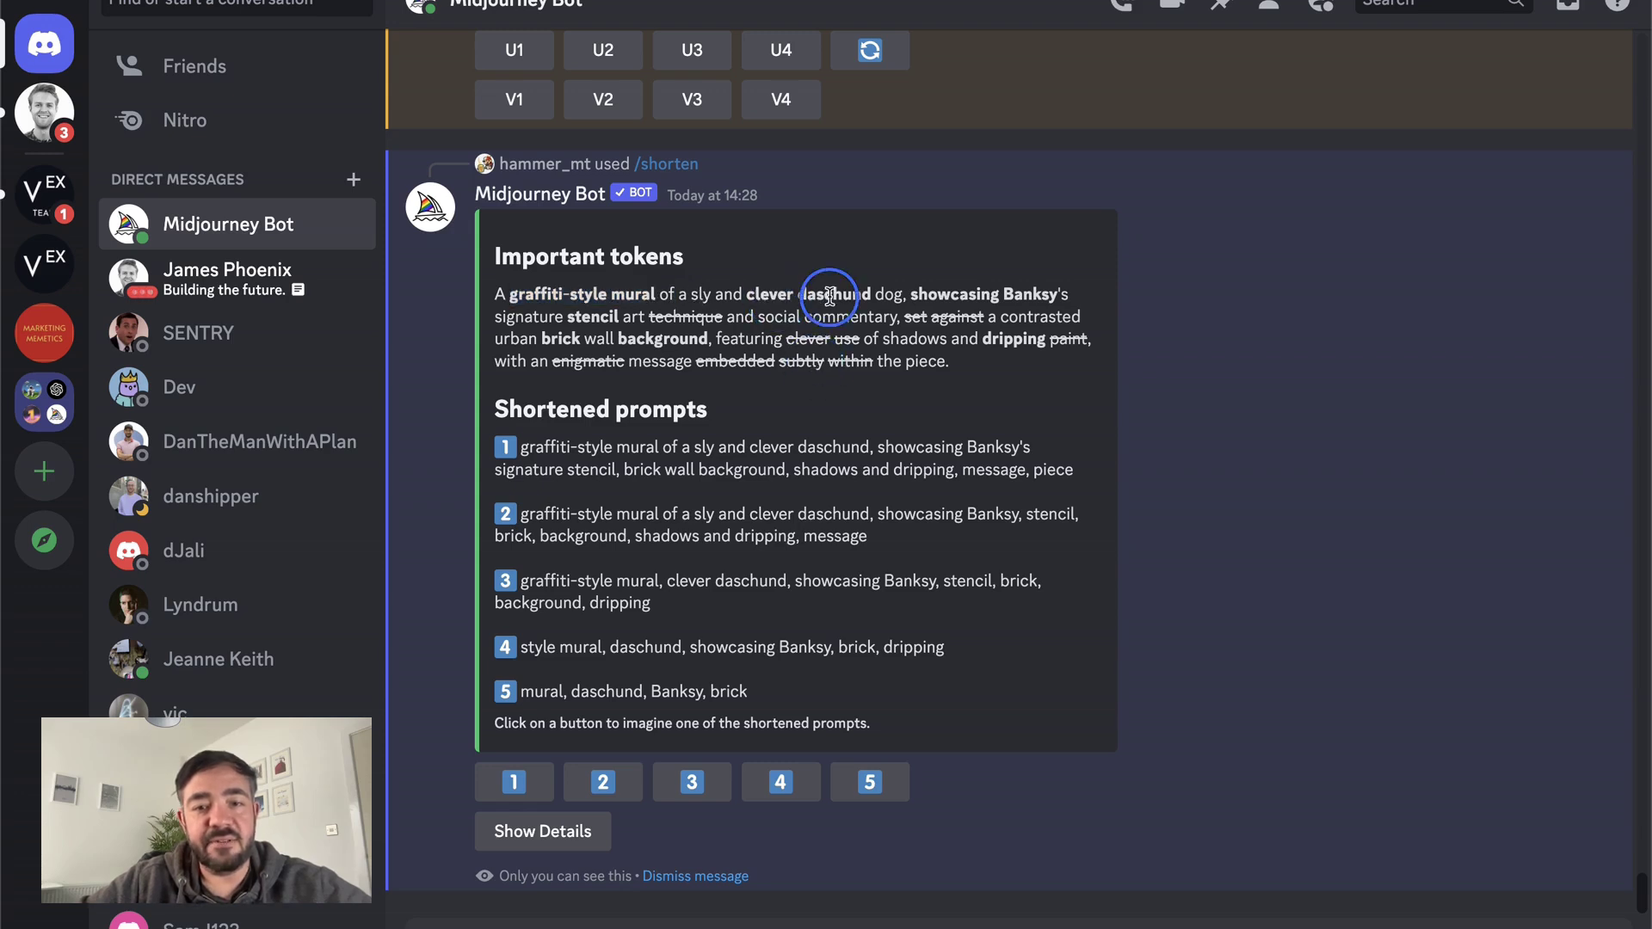
{"action": "double_click", "coordinate": [829, 297]}
{"action": "double_click", "coordinate": [889, 297]}
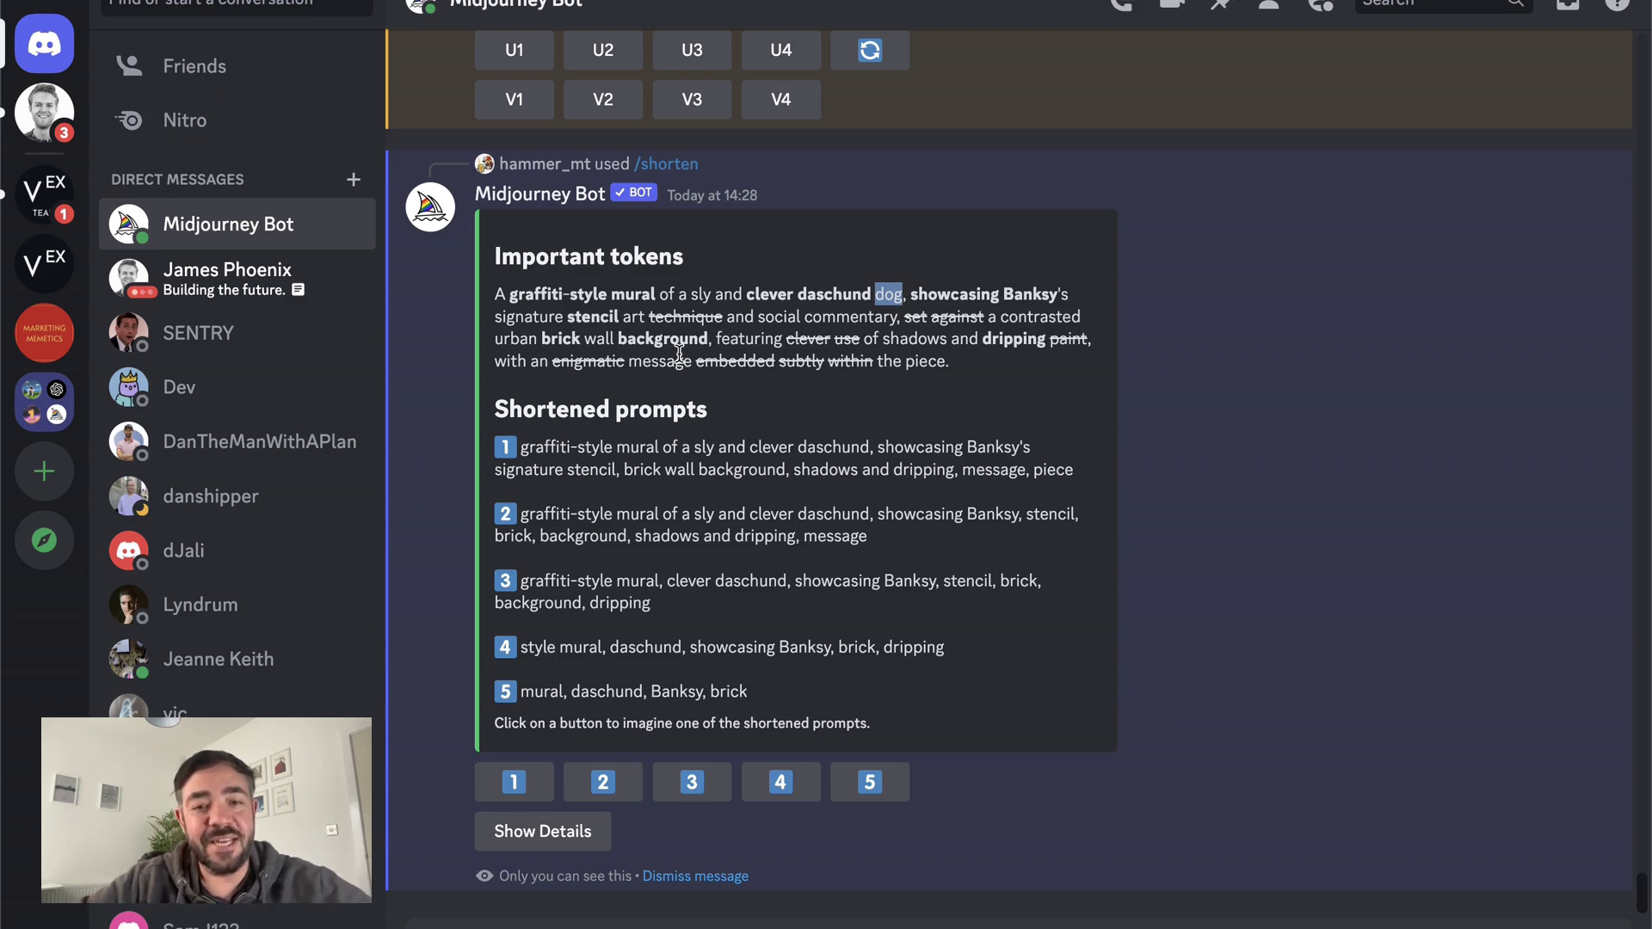
{"action": "left_click", "coordinate": [741, 346]}
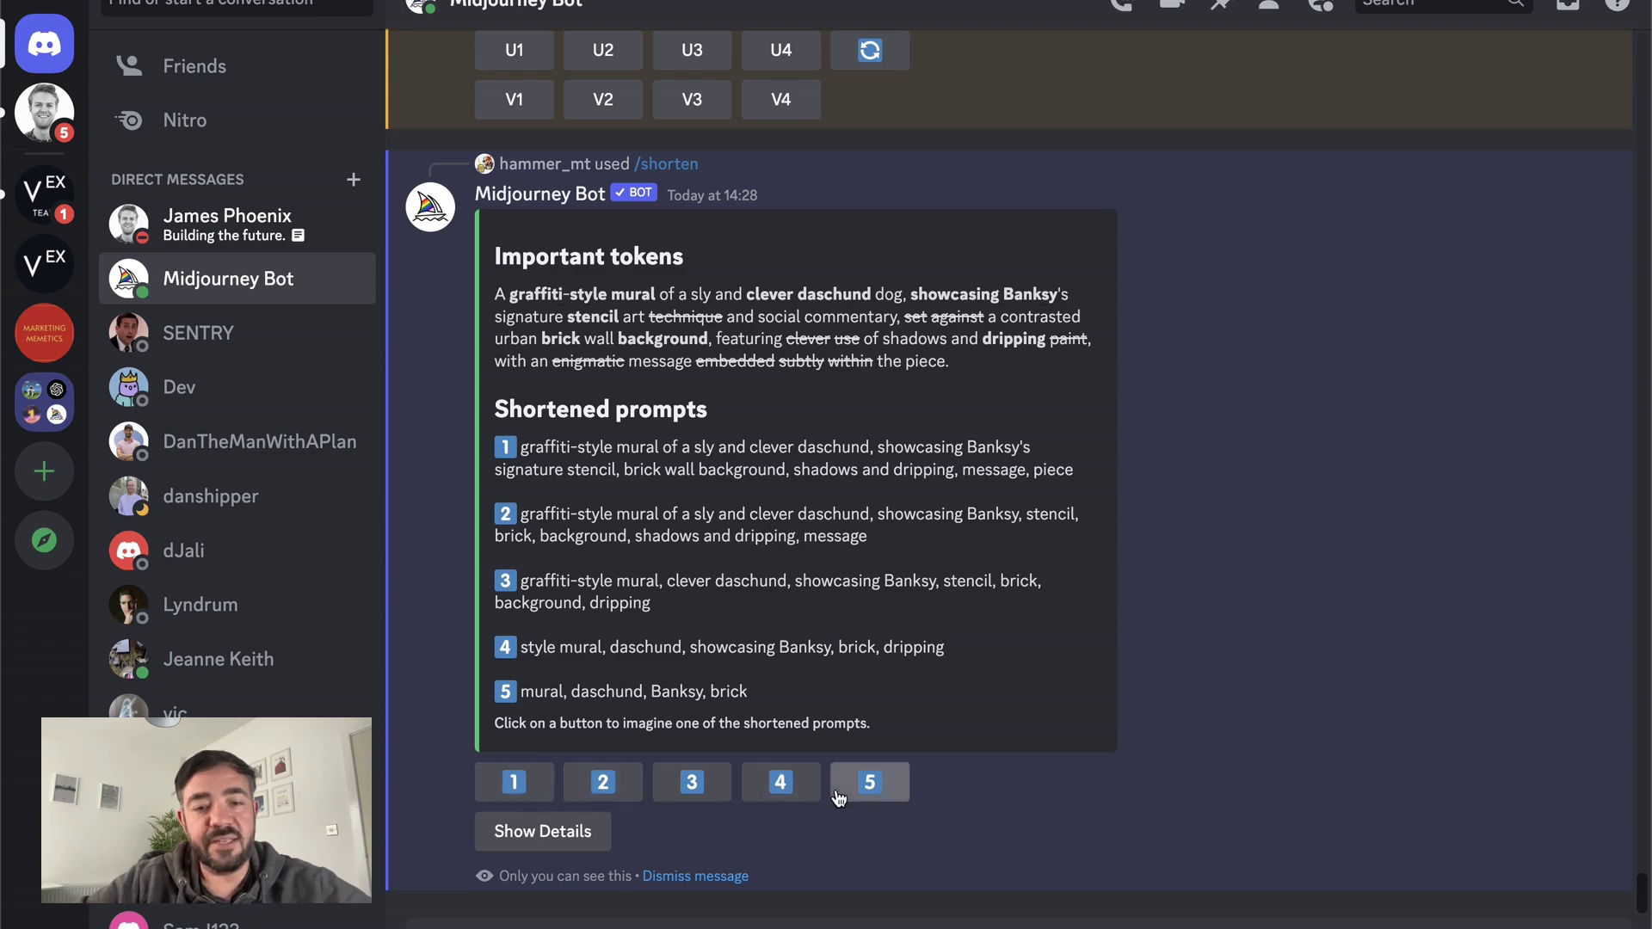
{"action": "left_click", "coordinate": [549, 835]}
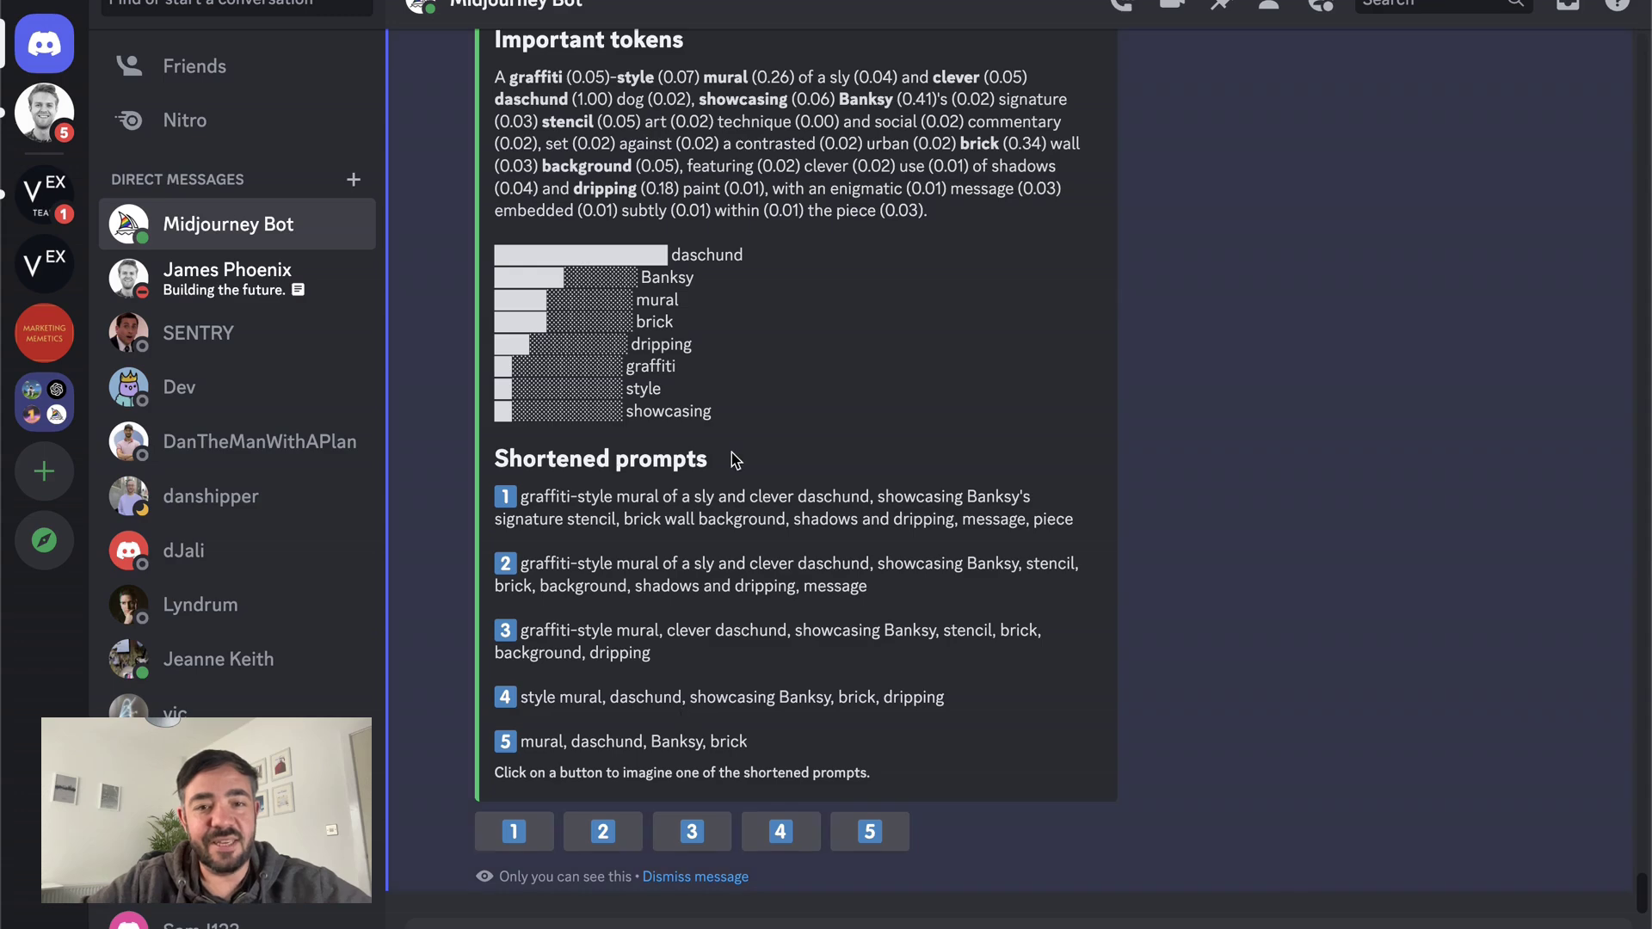
{"action": "scroll", "coordinate": [734, 454], "scroll_direction": "up", "scroll_amount": 3}
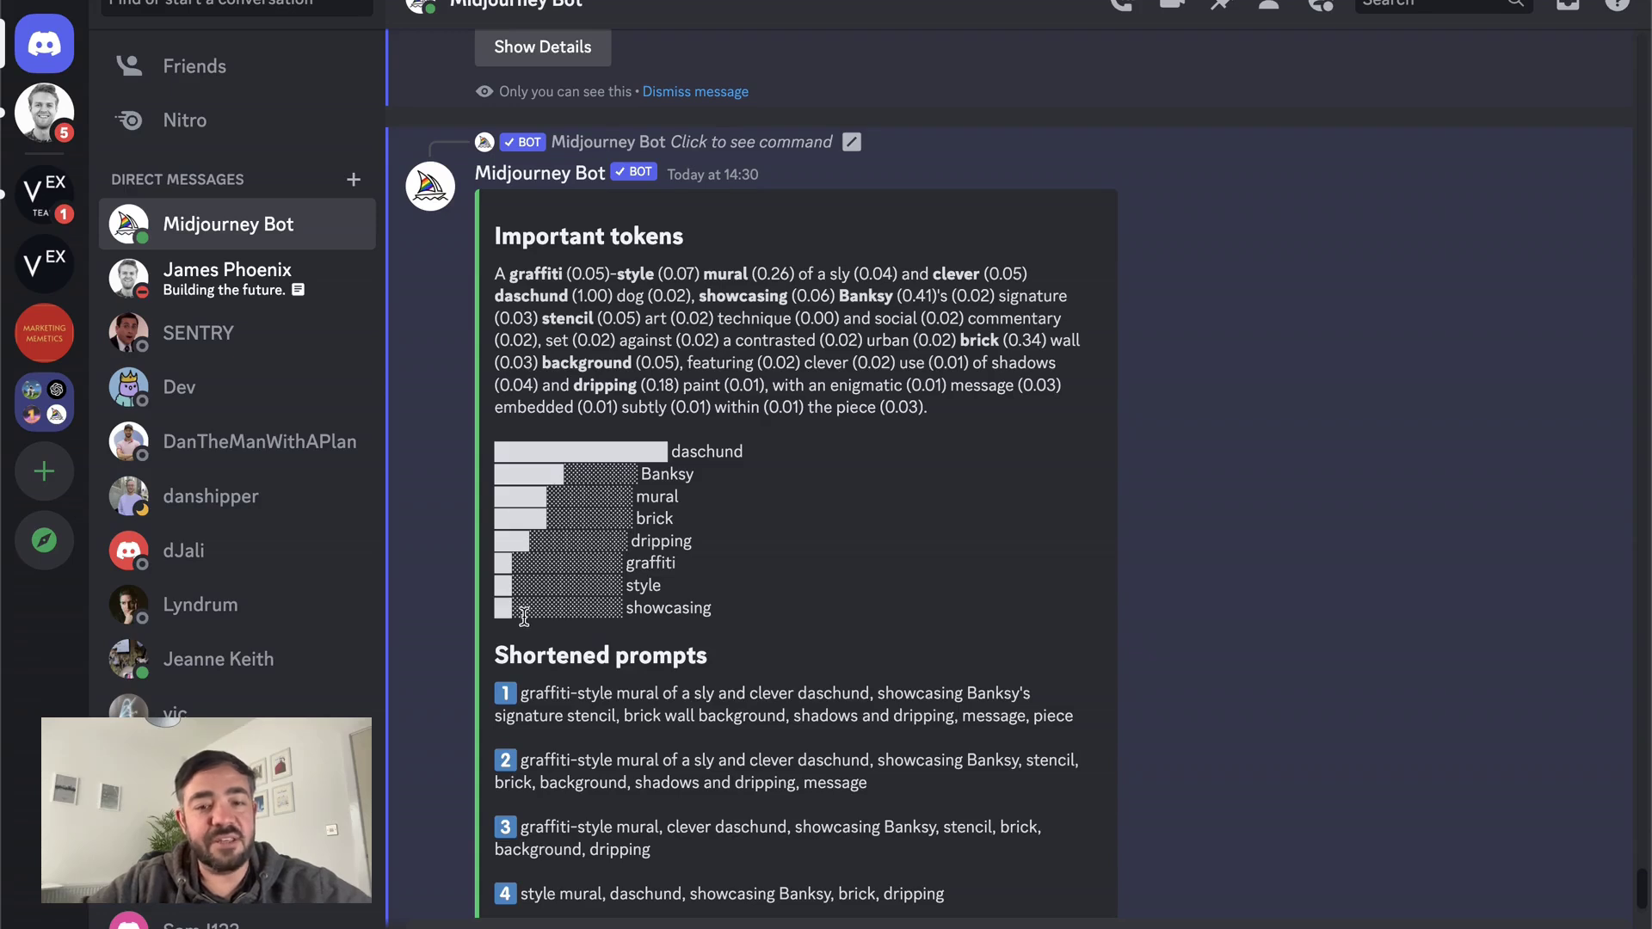
{"action": "scroll", "coordinate": [680, 650], "scroll_direction": "down", "scroll_amount": 2}
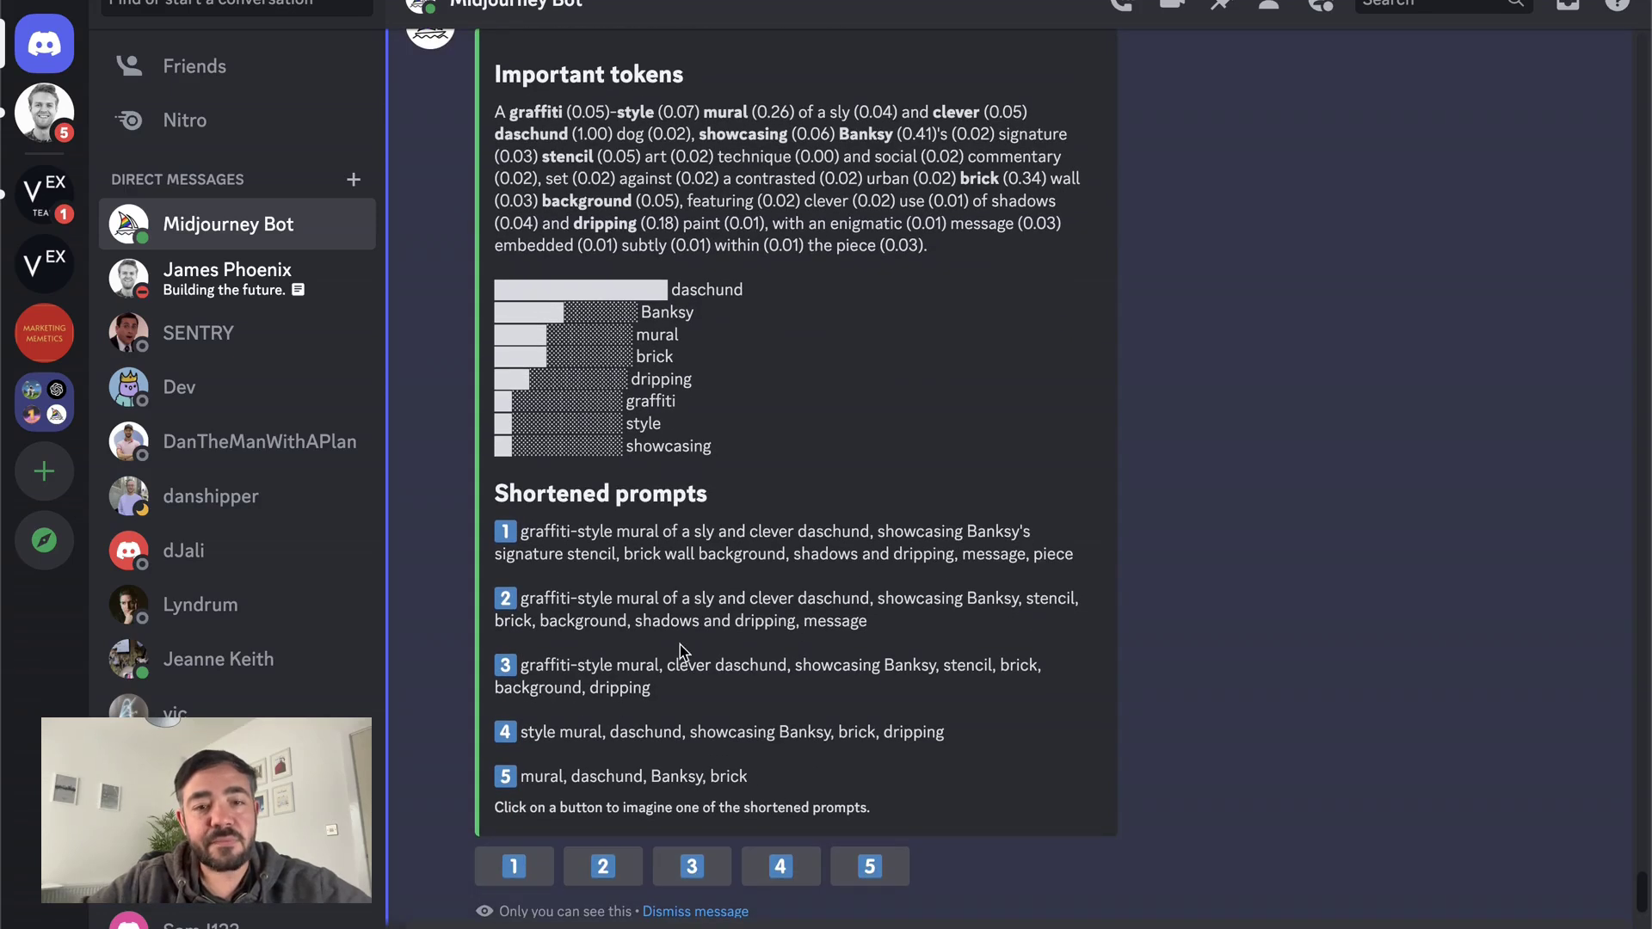
{"action": "scroll", "coordinate": [727, 262], "scroll_direction": "up", "scroll_amount": 1}
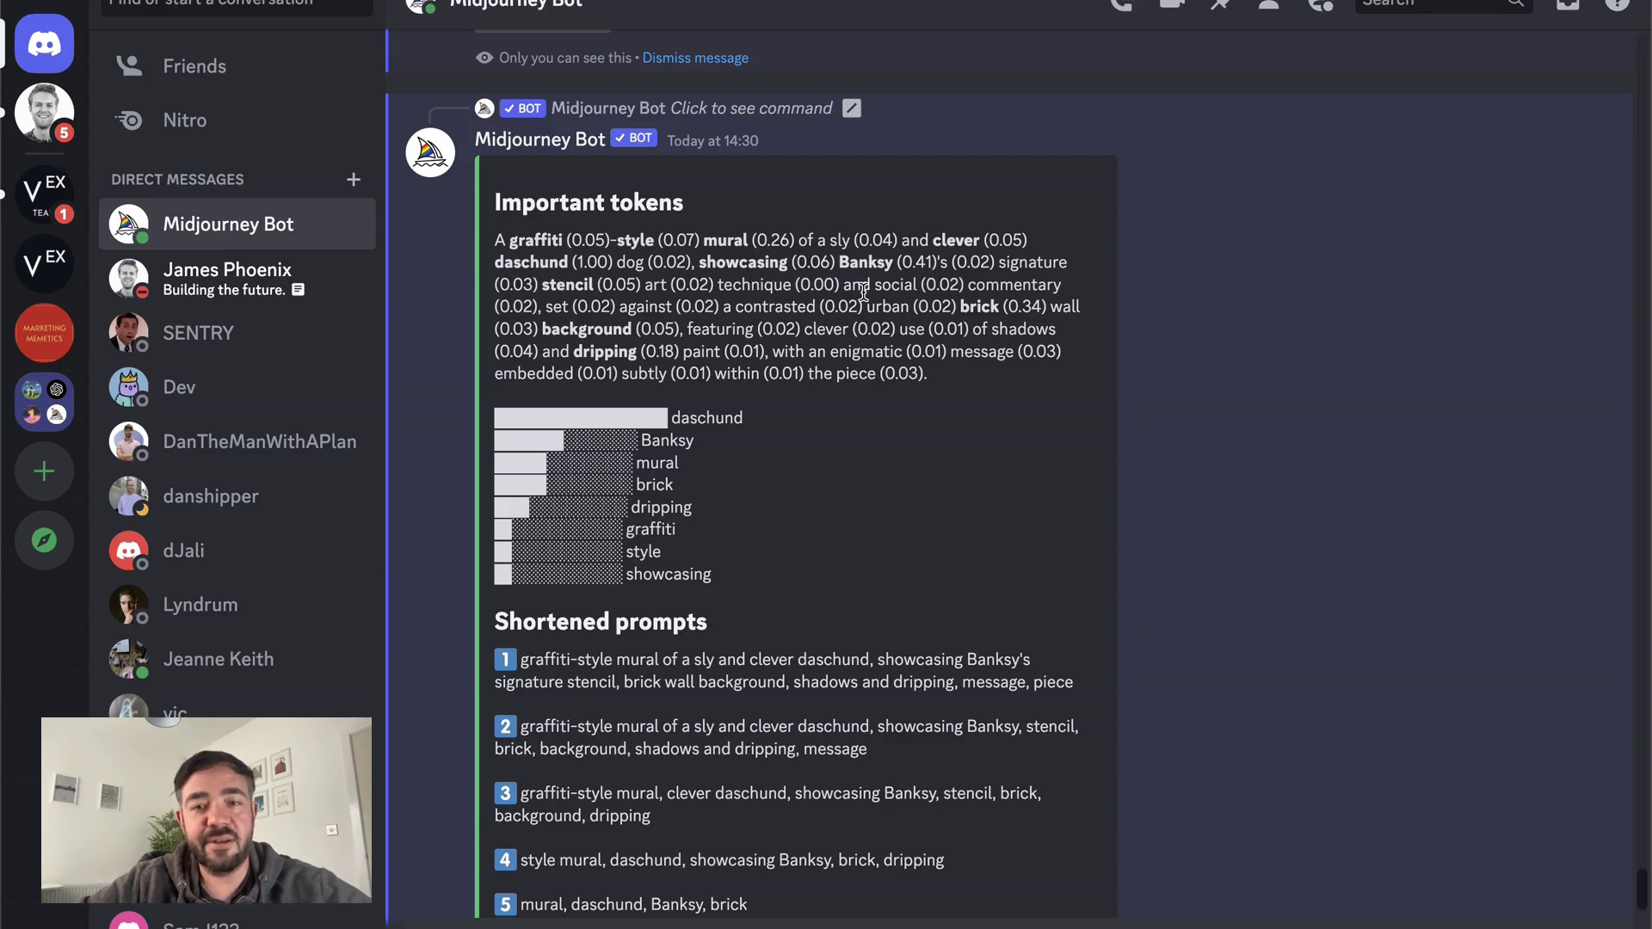
{"action": "left_click_drag", "start_coordinate": [841, 286], "coordinate": [917, 285]}
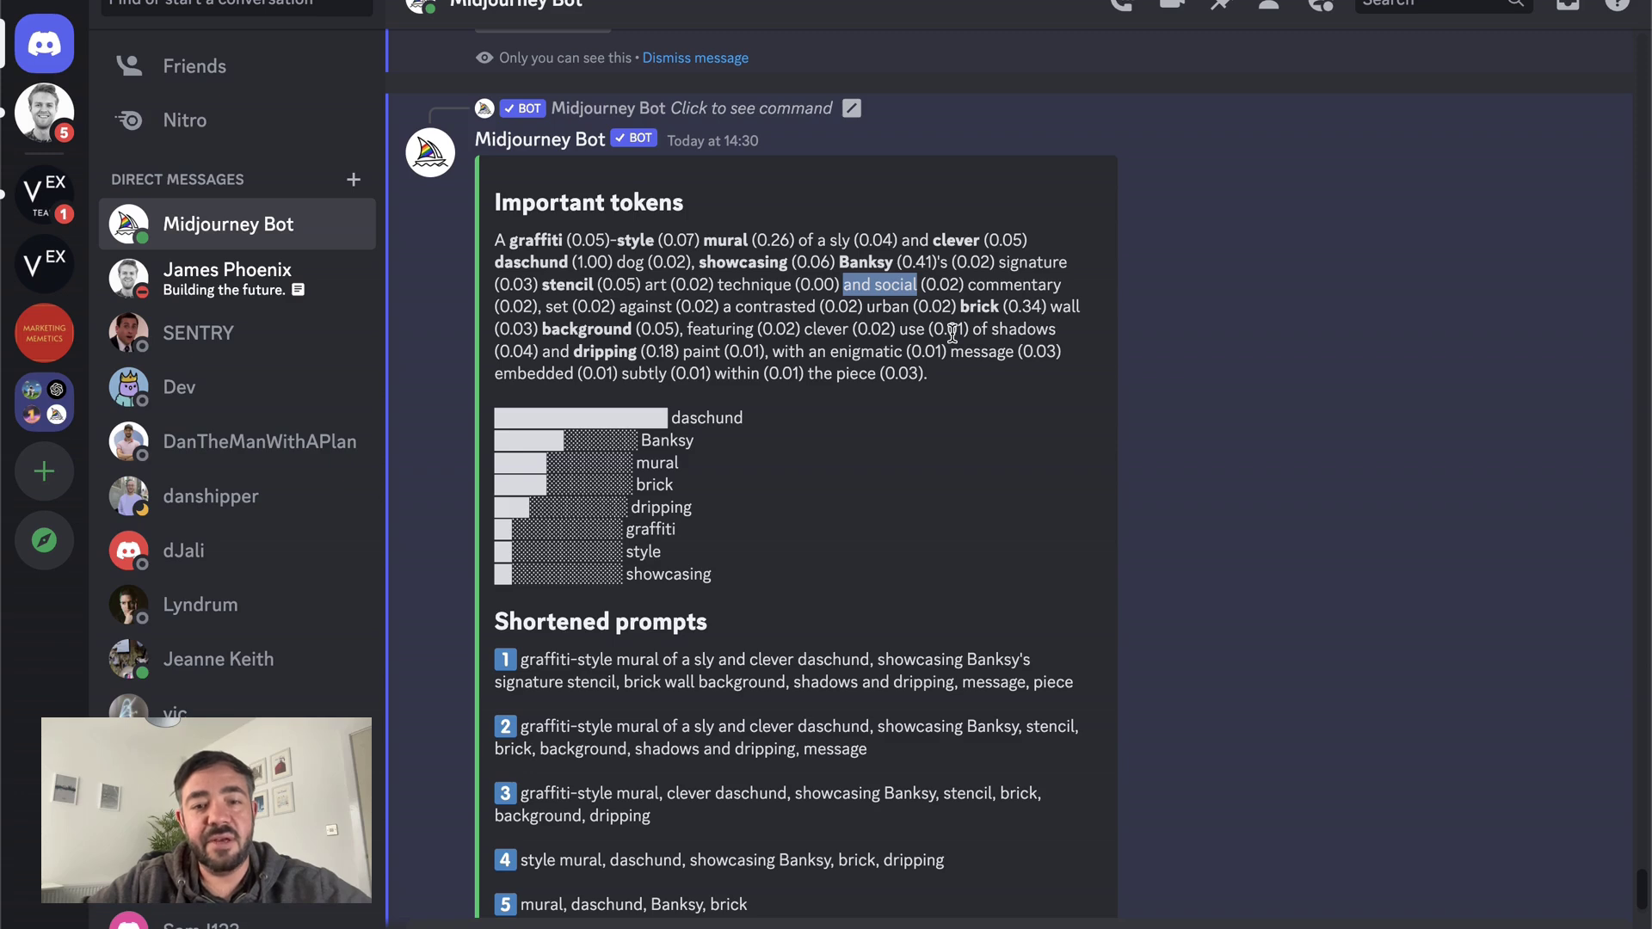
{"action": "left_click", "coordinate": [846, 311]}
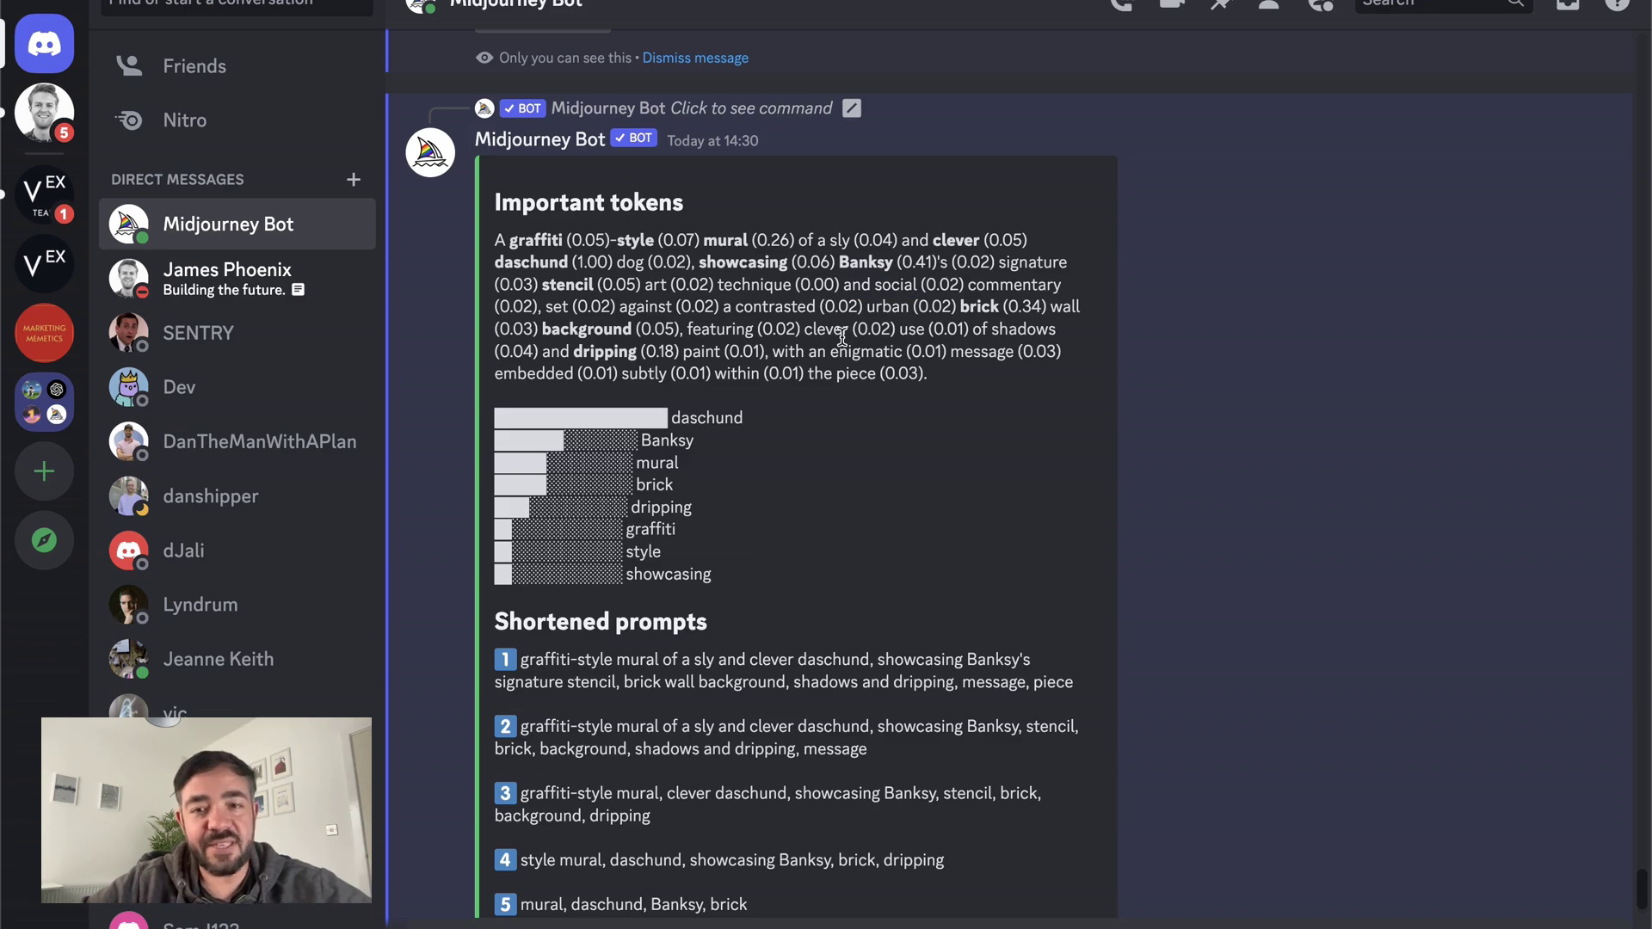
{"action": "scroll", "coordinate": [817, 501], "scroll_direction": "down", "scroll_amount": 3}
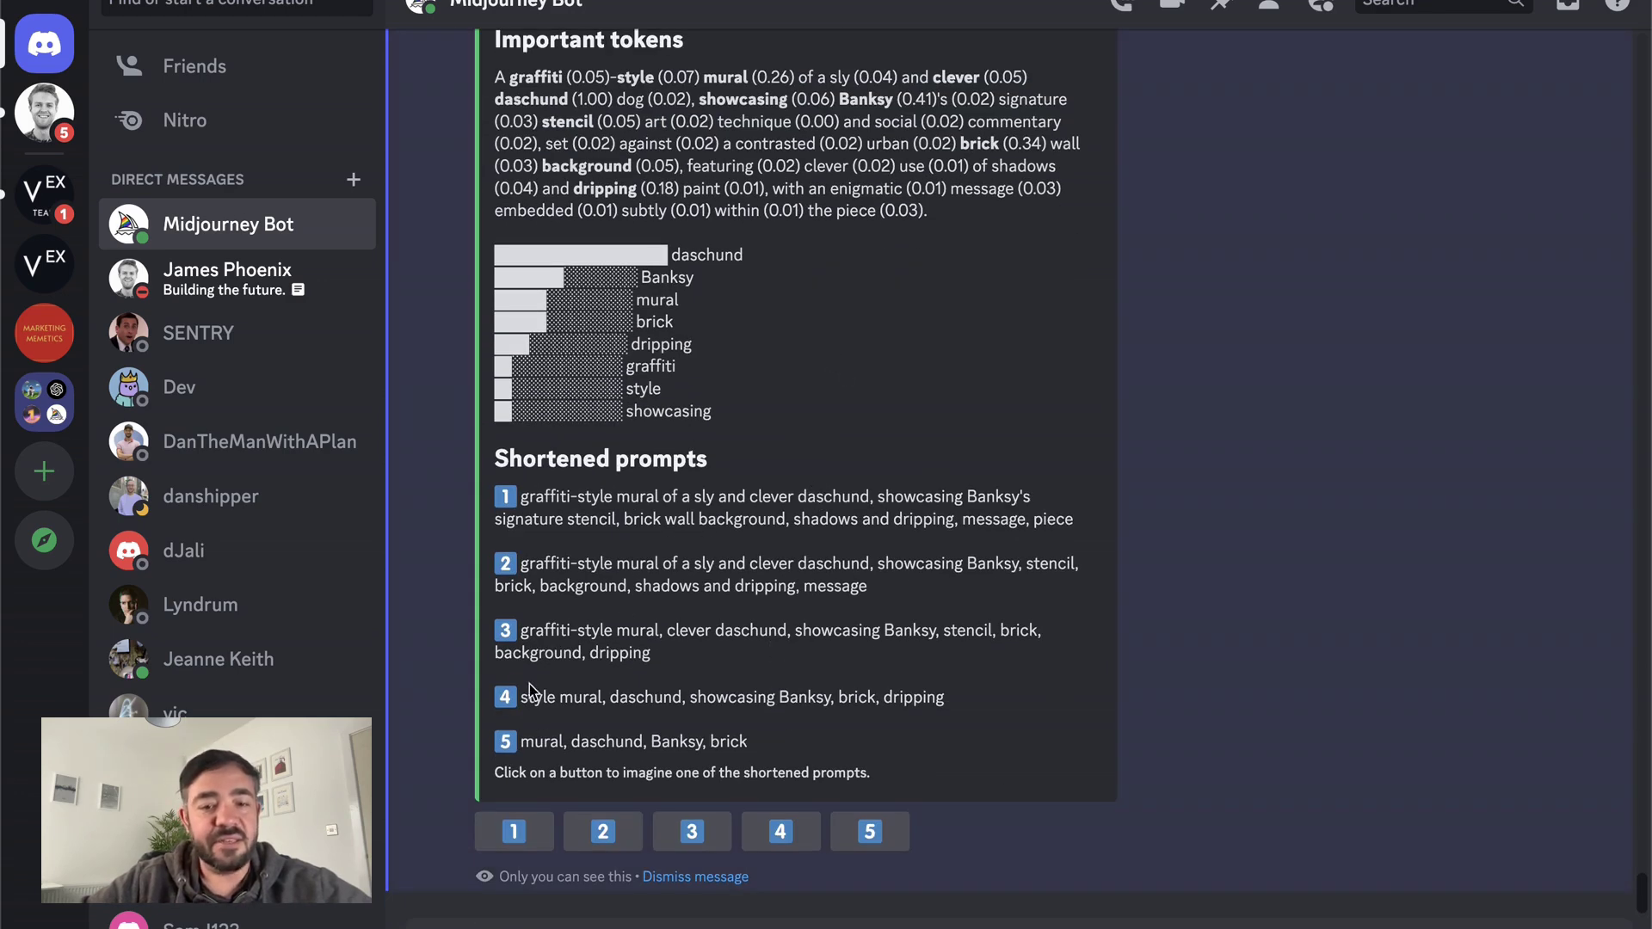
Step: Pick suggestion 5, 'mural, daschund, Banksy, brick', and submit it for image generation
{"action": "left_click", "coordinate": [886, 840]}
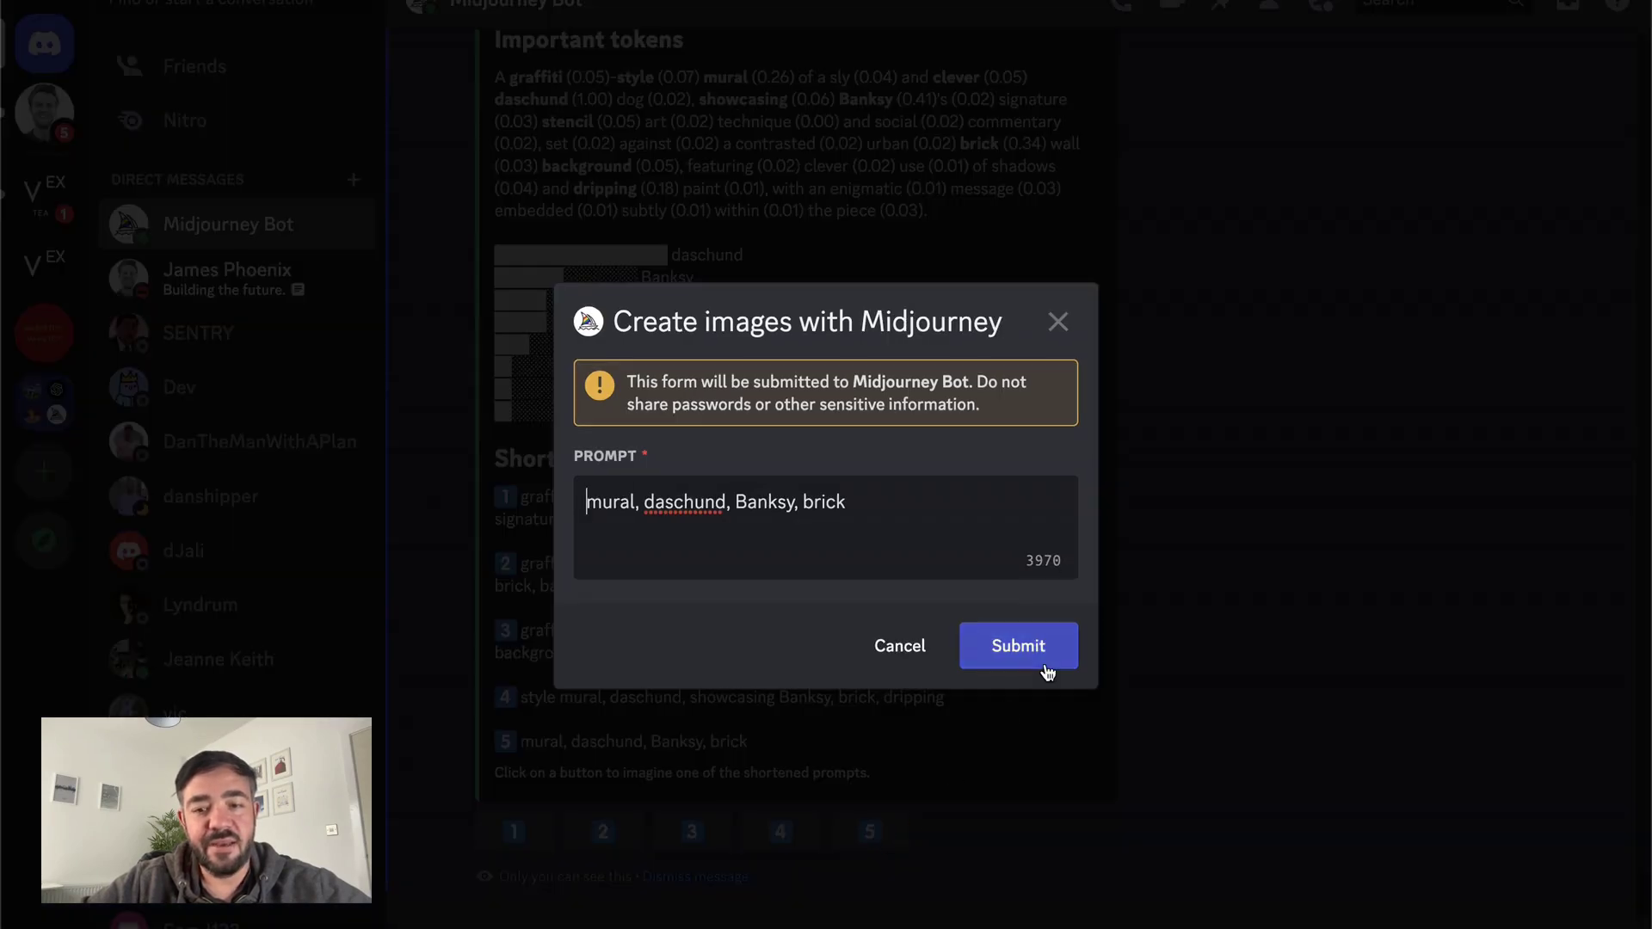
{"action": "left_click", "coordinate": [1037, 654]}
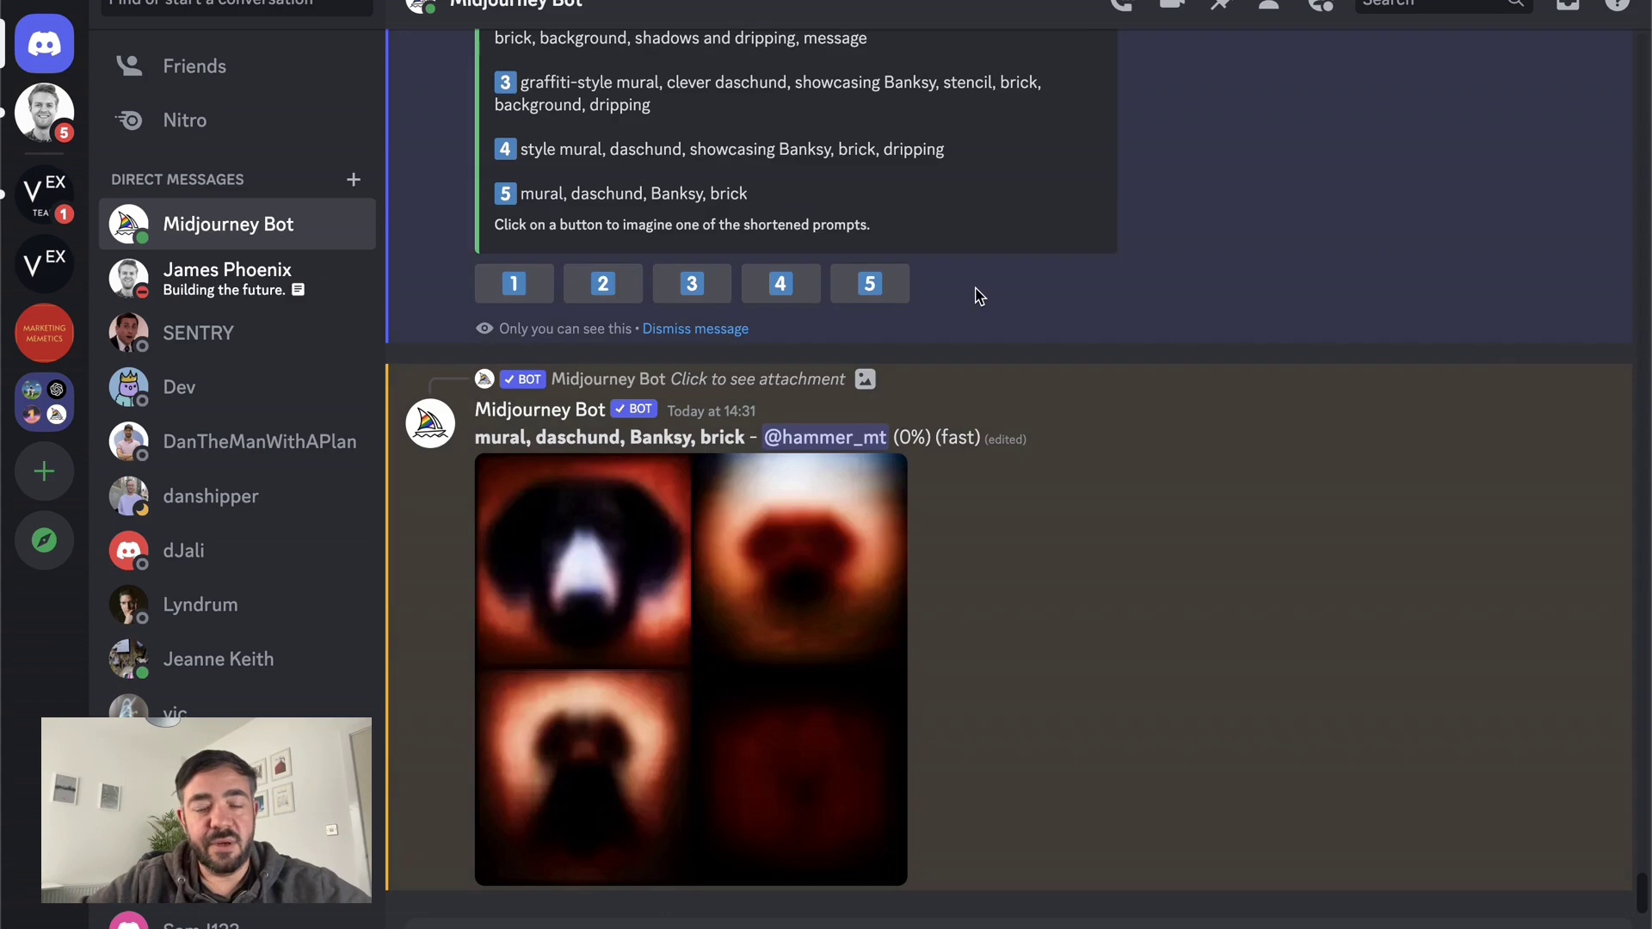
Step: Scroll through the token weights and shortened prompts while the image job runs
{"action": "scroll", "coordinate": [1005, 543], "scroll_direction": "up", "scroll_amount": 3}
{"action": "scroll", "coordinate": [769, 267], "scroll_direction": "up", "scroll_amount": 4}
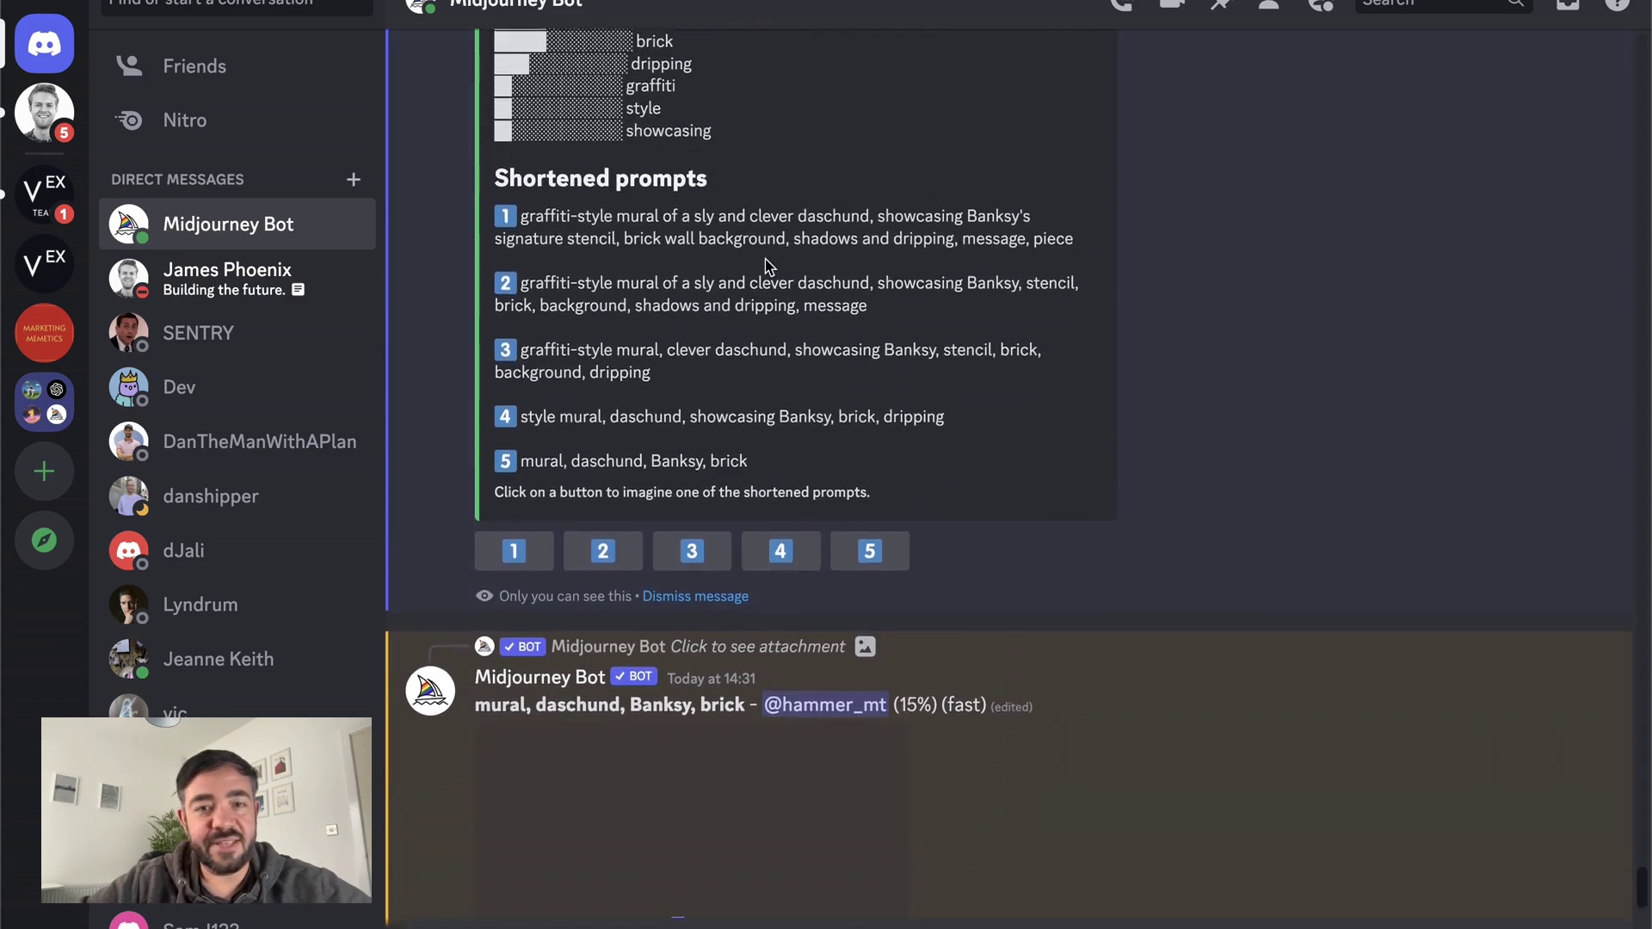
{"action": "scroll", "coordinate": [769, 267], "scroll_direction": "up", "scroll_amount": 3}
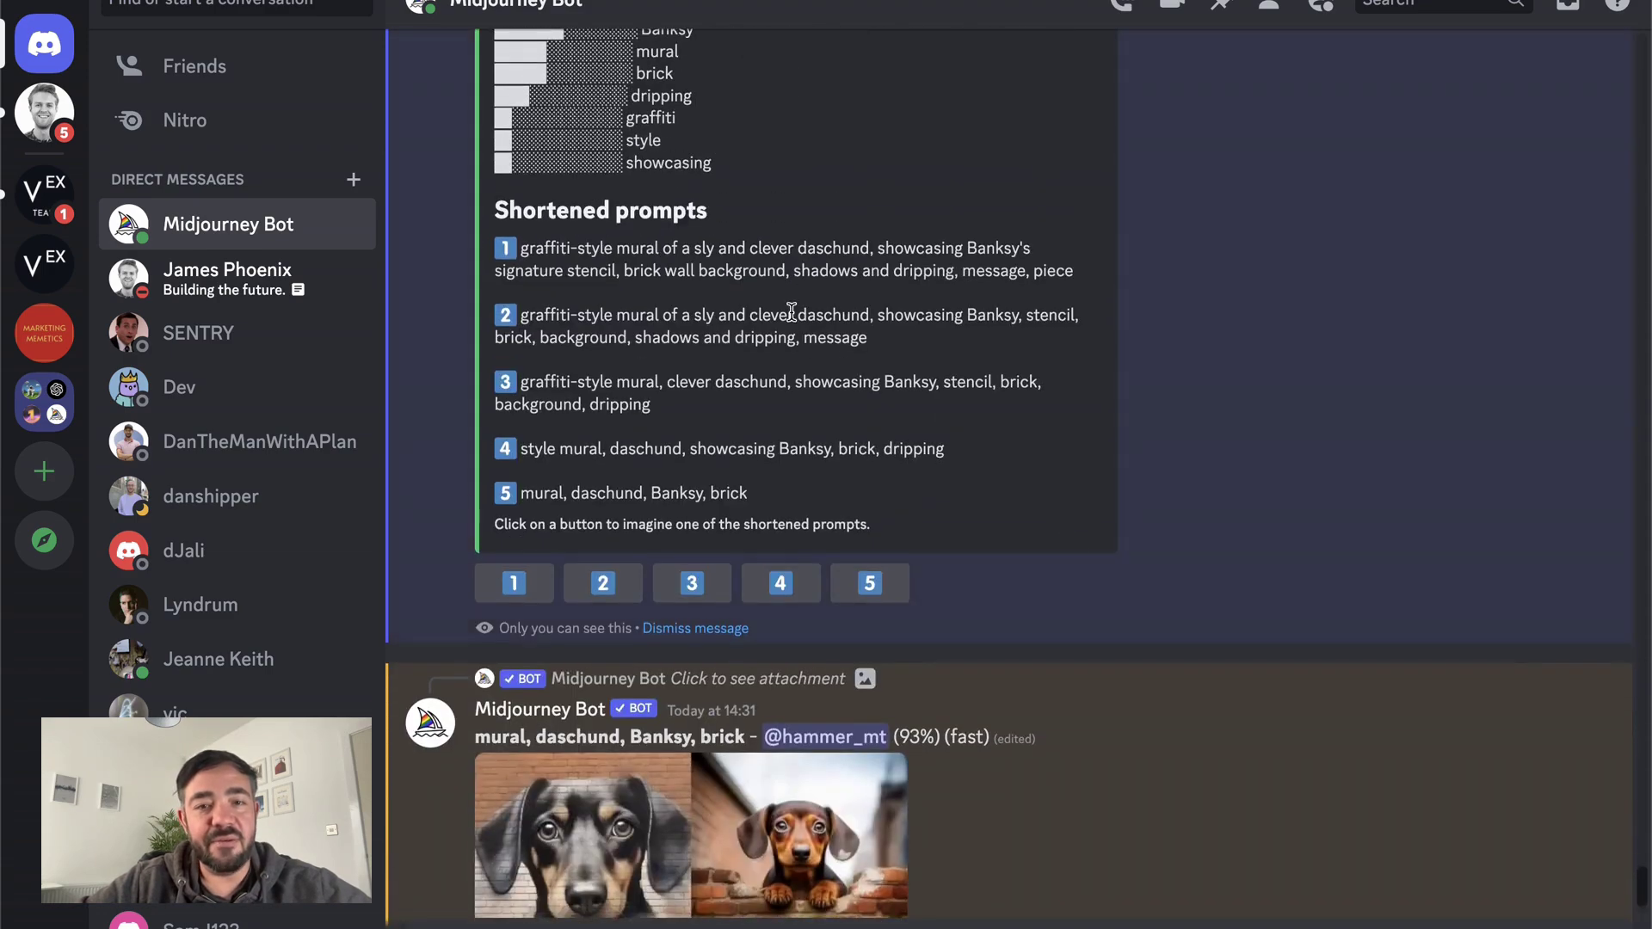
{"action": "scroll", "coordinate": [792, 311], "scroll_direction": "up", "scroll_amount": 4}
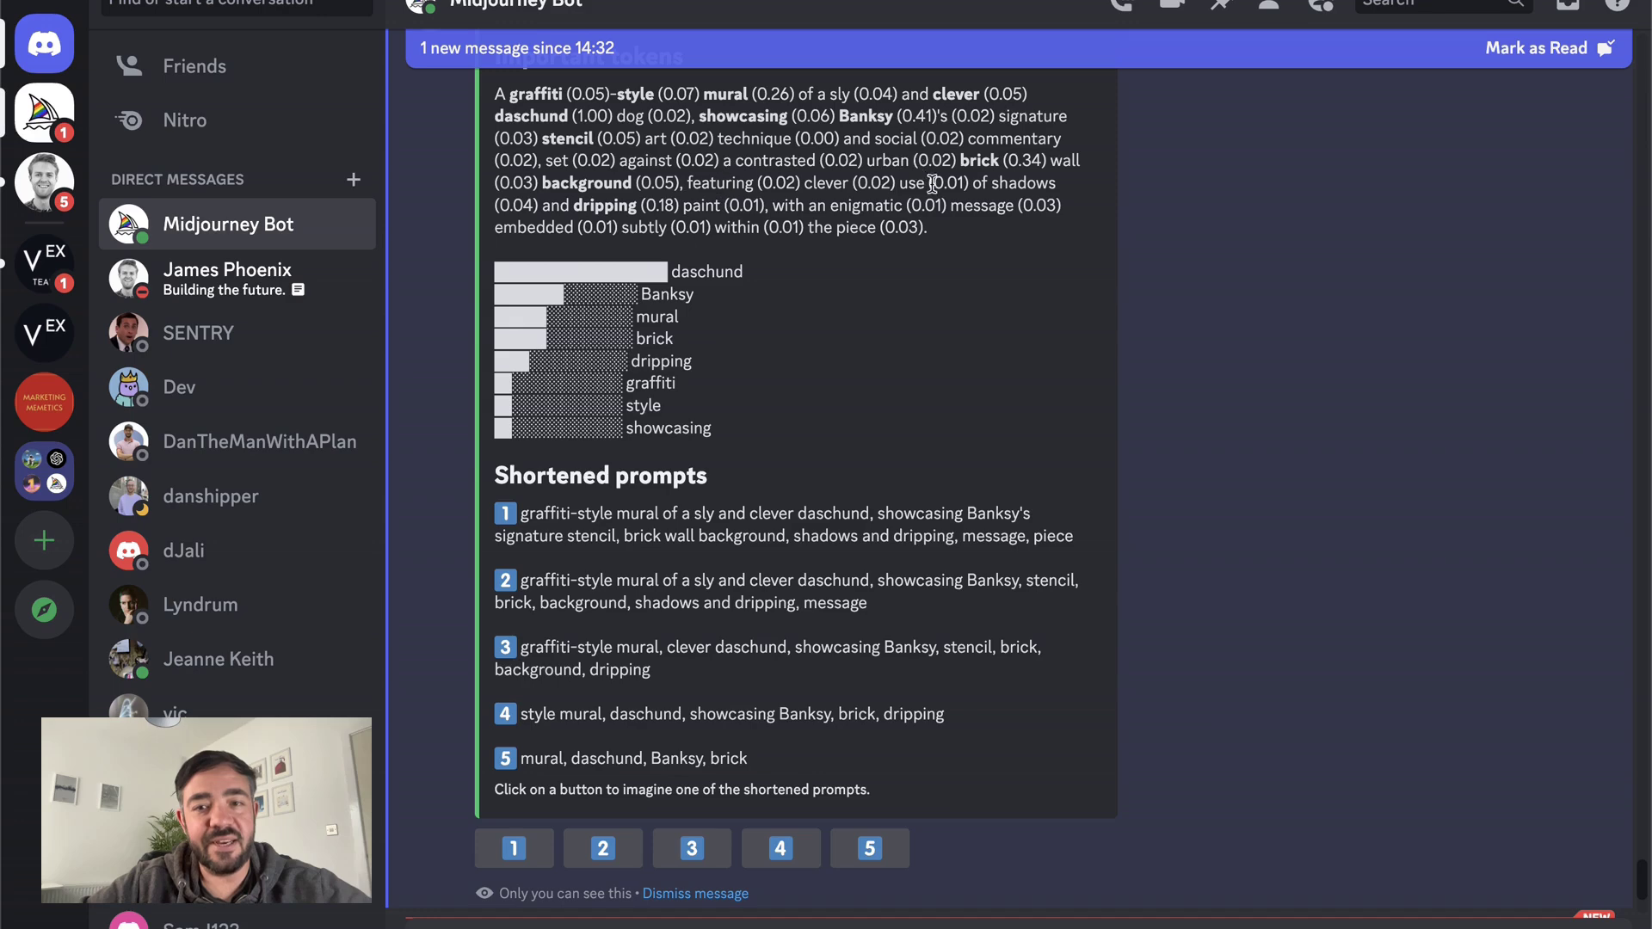
{"action": "scroll", "coordinate": [947, 213], "scroll_direction": "up", "scroll_amount": 1}
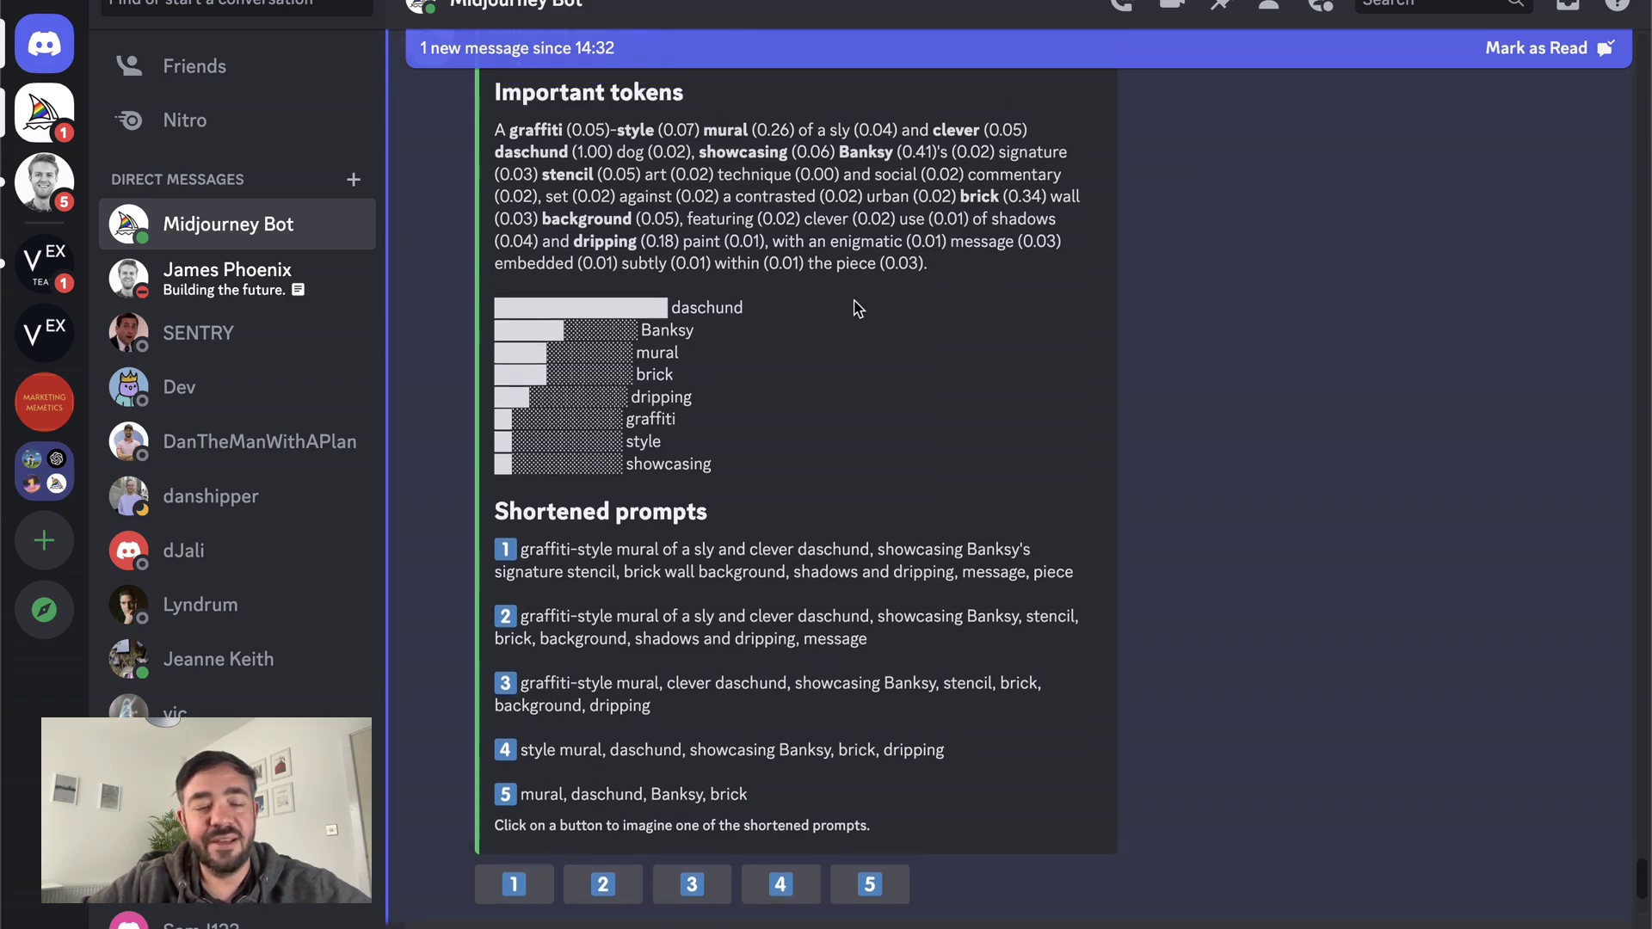
{"action": "scroll", "coordinate": [858, 308], "scroll_direction": "down", "scroll_amount": 4}
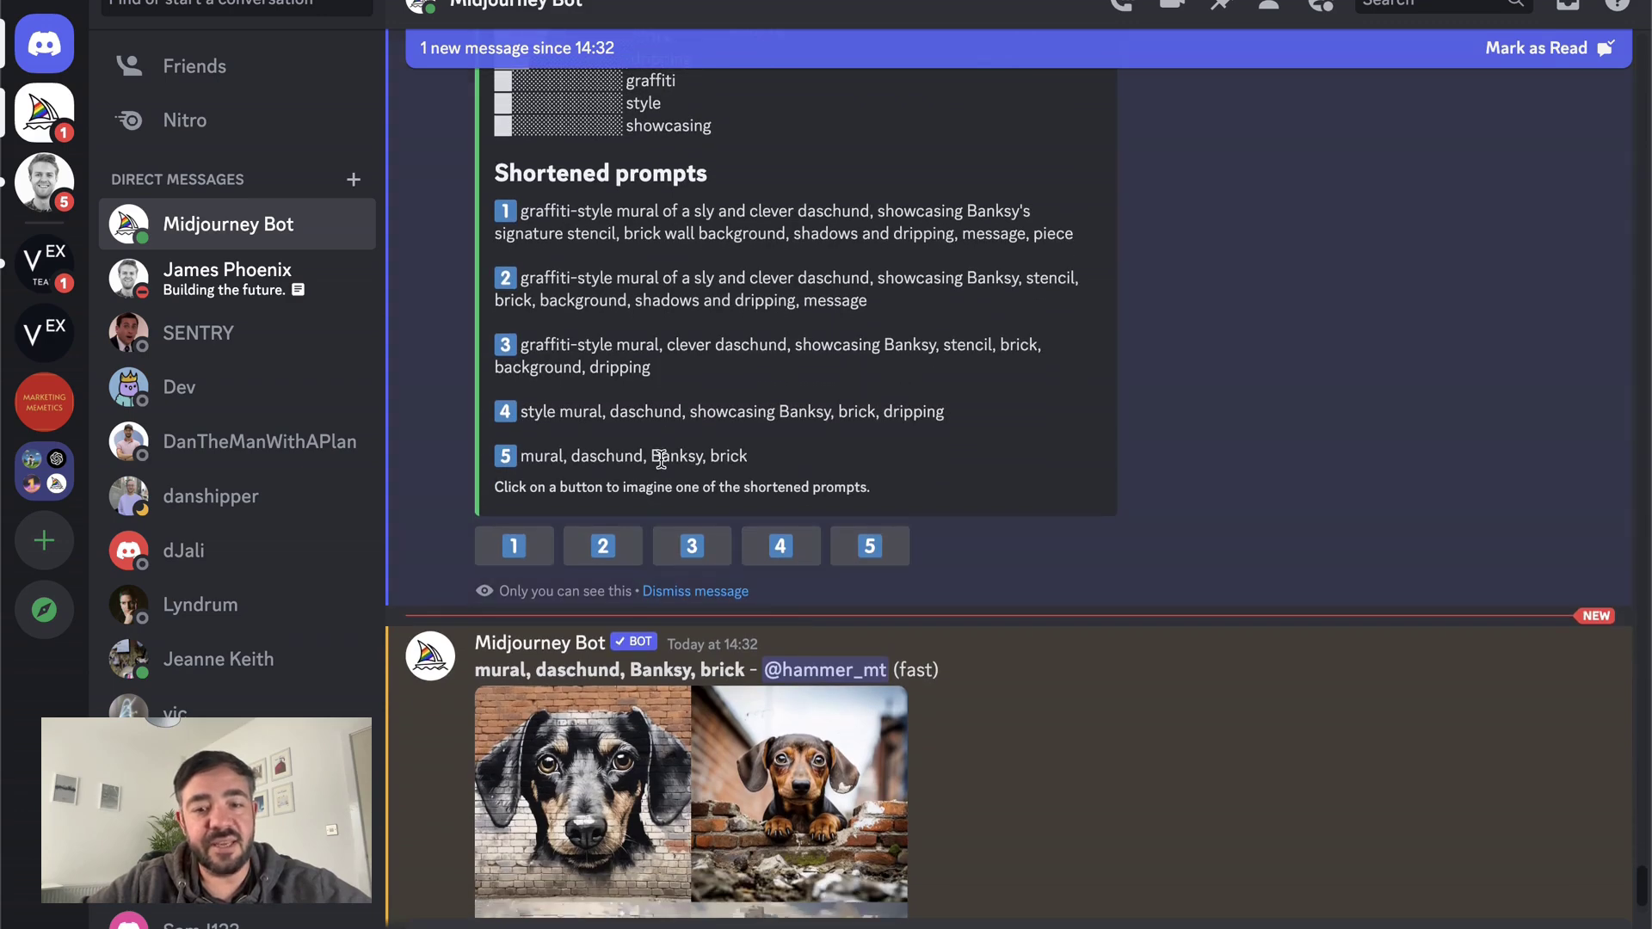
{"action": "scroll", "coordinate": [661, 460], "scroll_direction": "down", "scroll_amount": 3}
{"action": "scroll", "coordinate": [663, 468], "scroll_direction": "down", "scroll_amount": 1}
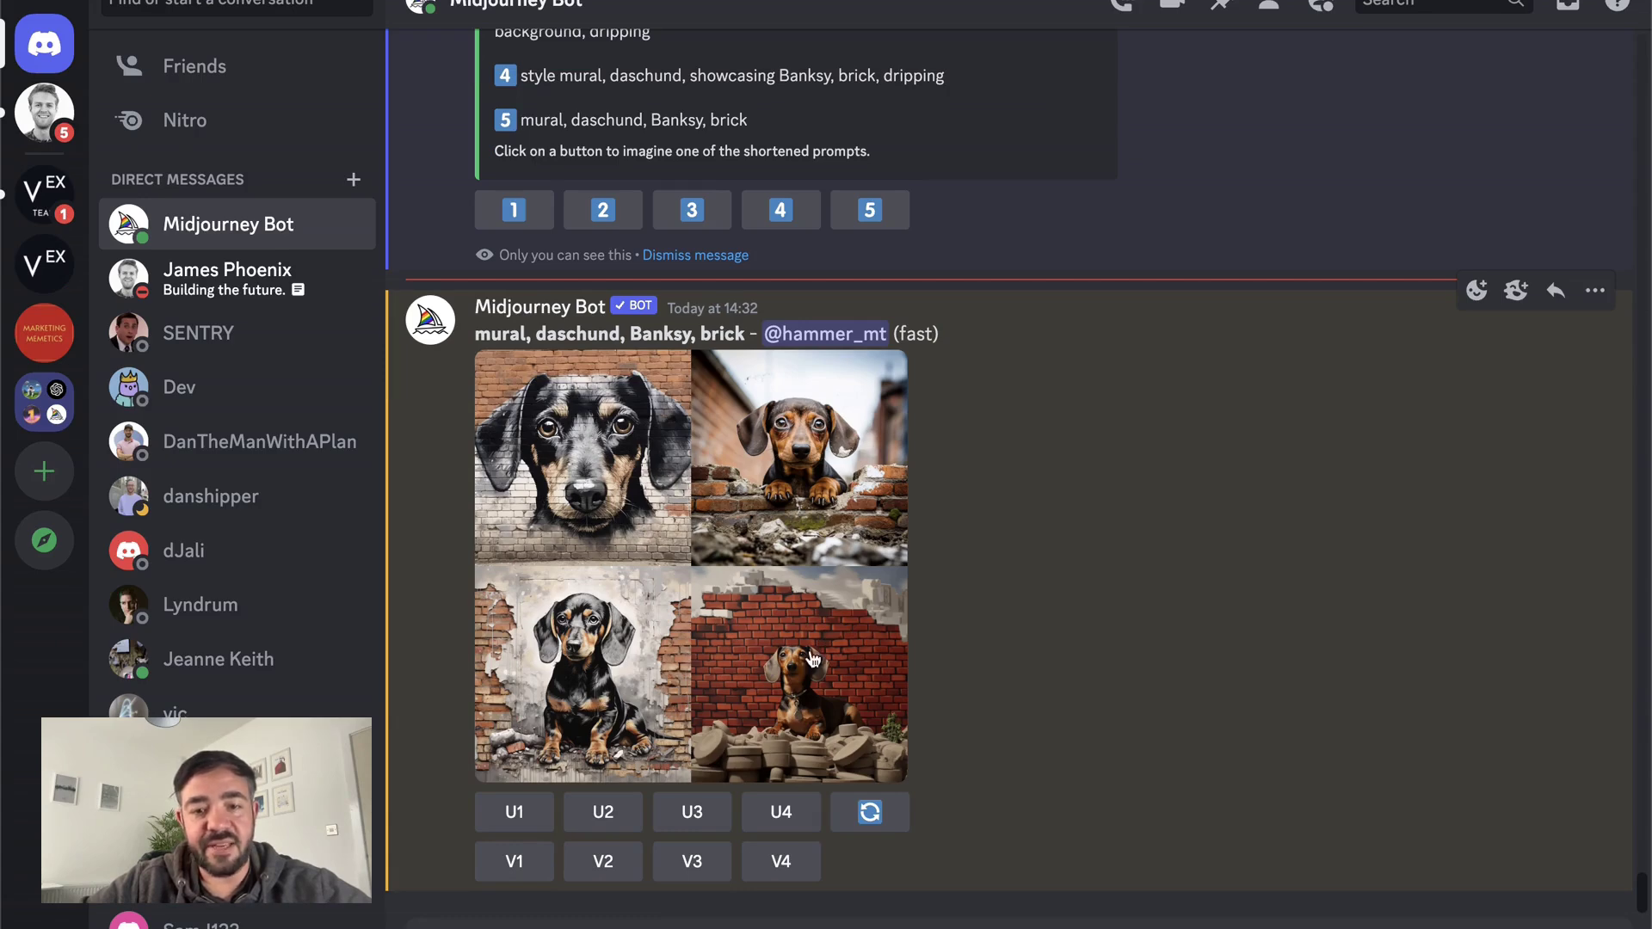
{"action": "scroll", "coordinate": [809, 428], "scroll_direction": "up", "scroll_amount": 5}
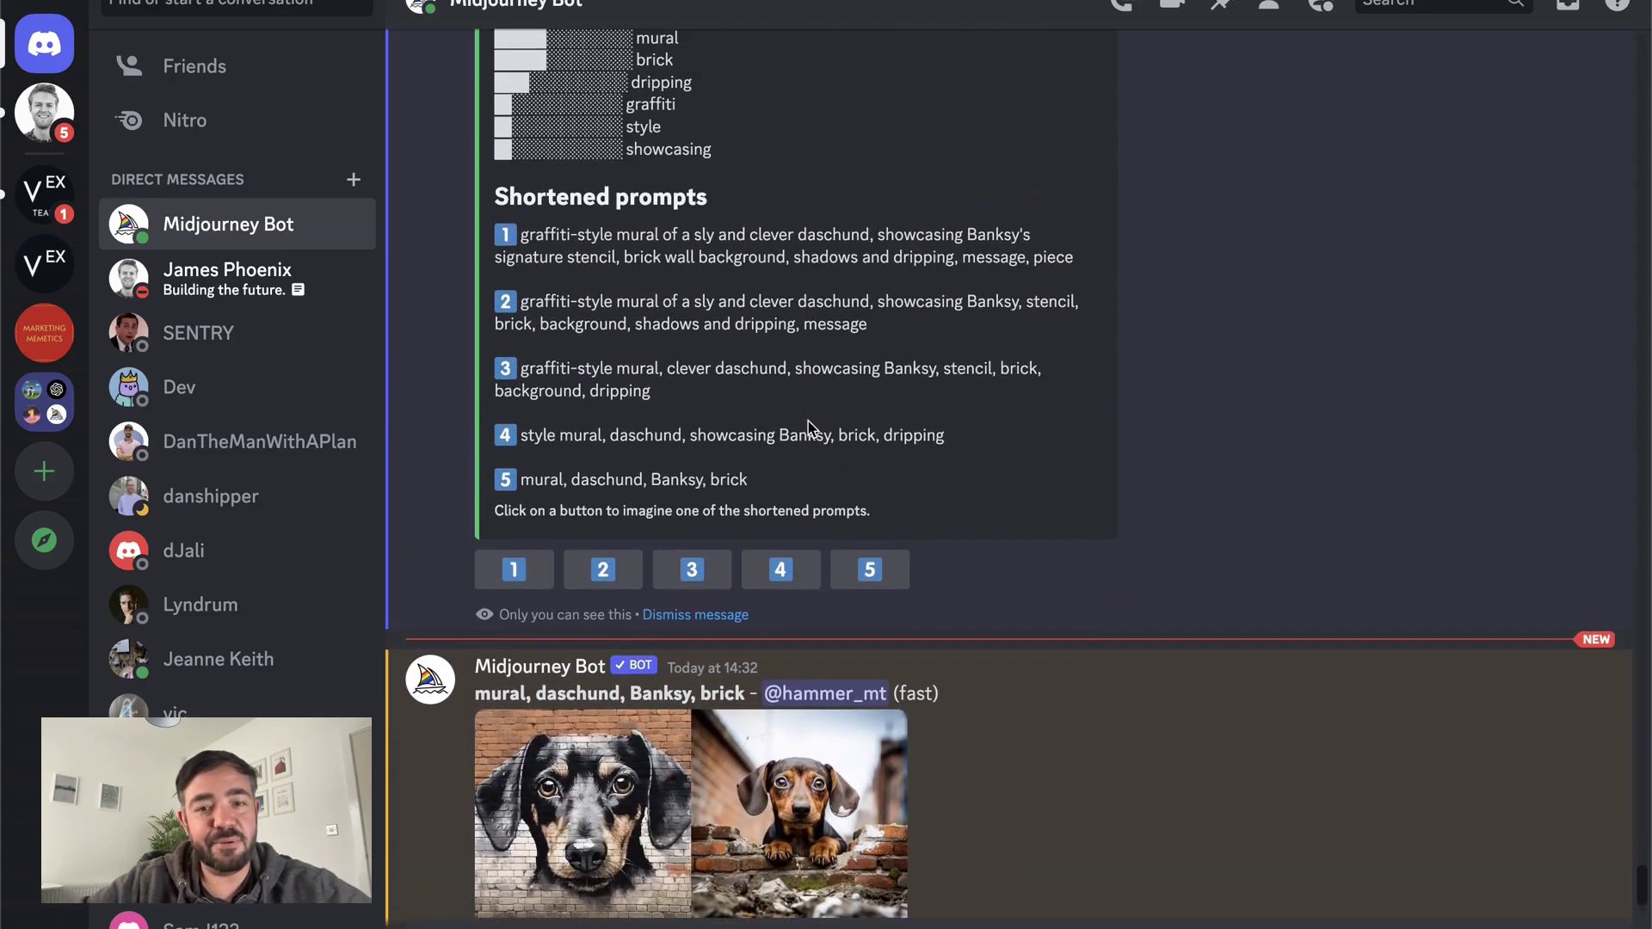
{"action": "scroll", "coordinate": [816, 485], "scroll_direction": "up", "scroll_amount": 3}
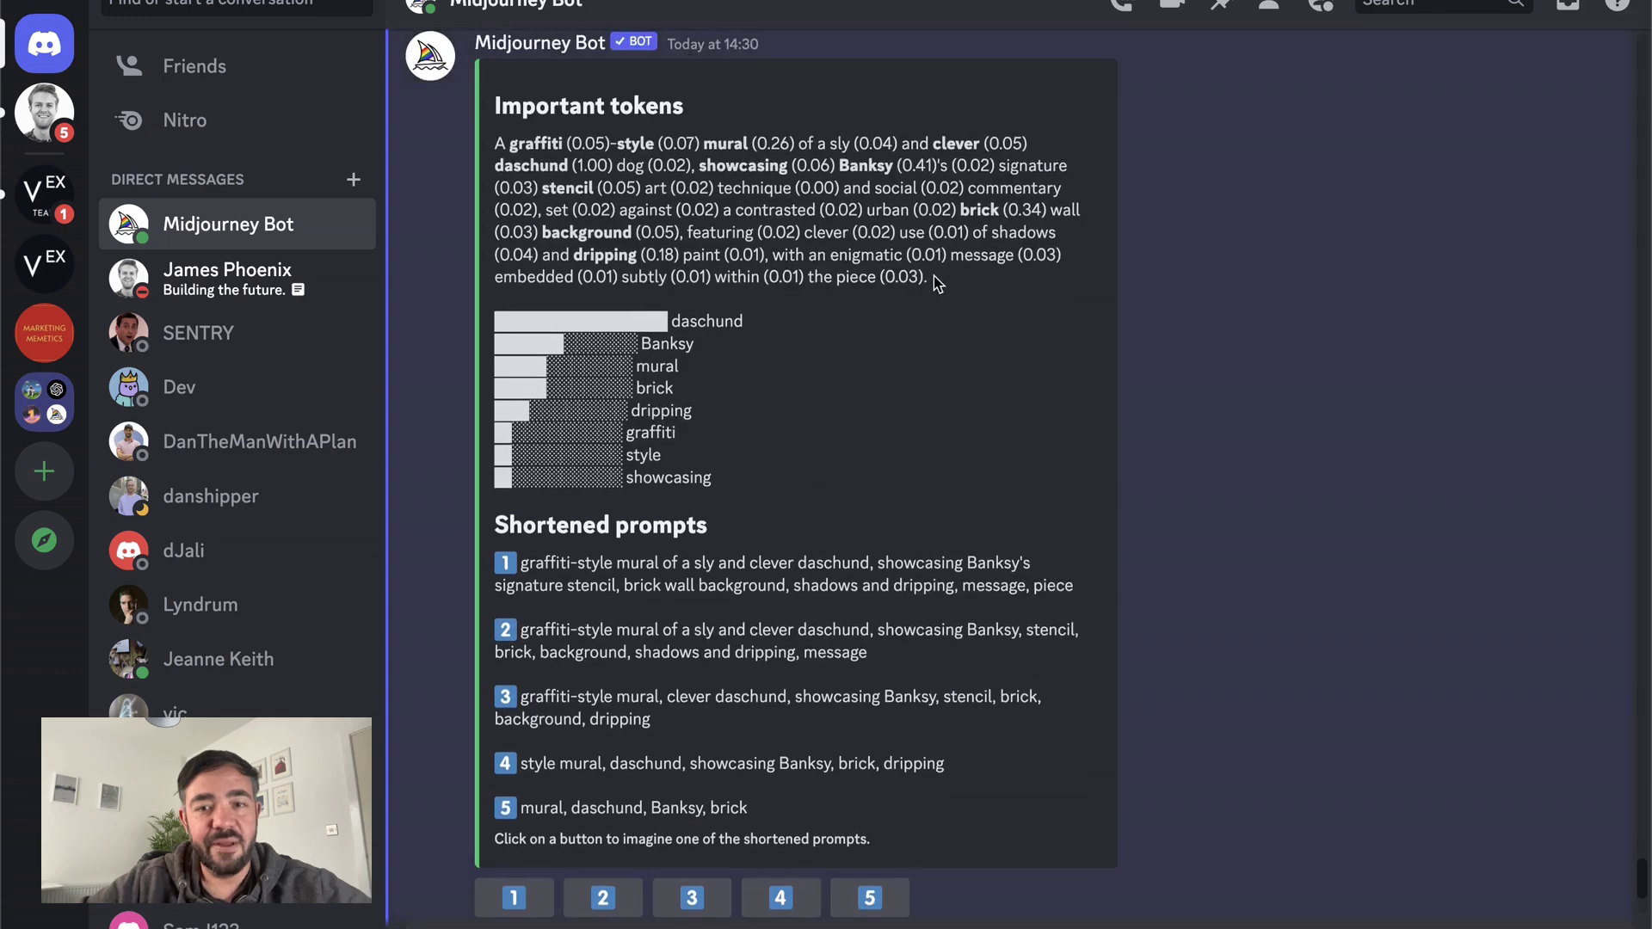
Step: Highlight prompt 5's text, clear the selection, and scroll down to the finished dachshund grid
{"action": "left_click_drag", "start_coordinate": [938, 284], "coordinate": [494, 143]}
{"action": "scroll", "coordinate": [772, 452], "scroll_direction": "down", "scroll_amount": 3}
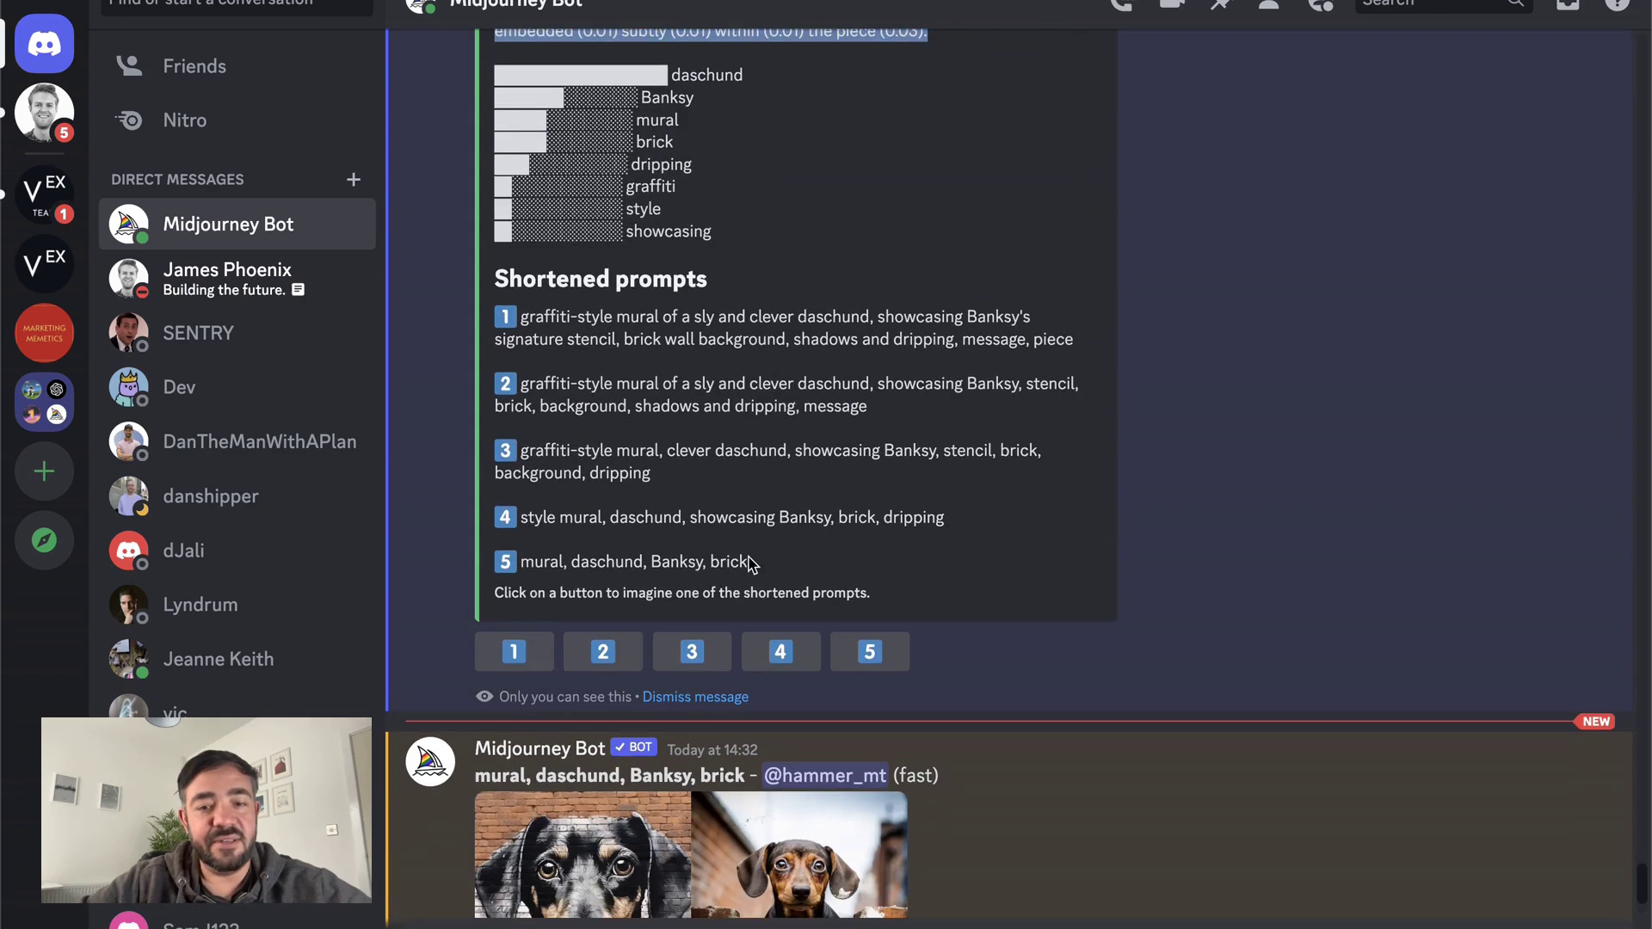
{"action": "left_click_drag", "start_coordinate": [750, 563], "coordinate": [520, 564]}
{"action": "scroll", "coordinate": [760, 493], "scroll_direction": "down", "scroll_amount": 2}
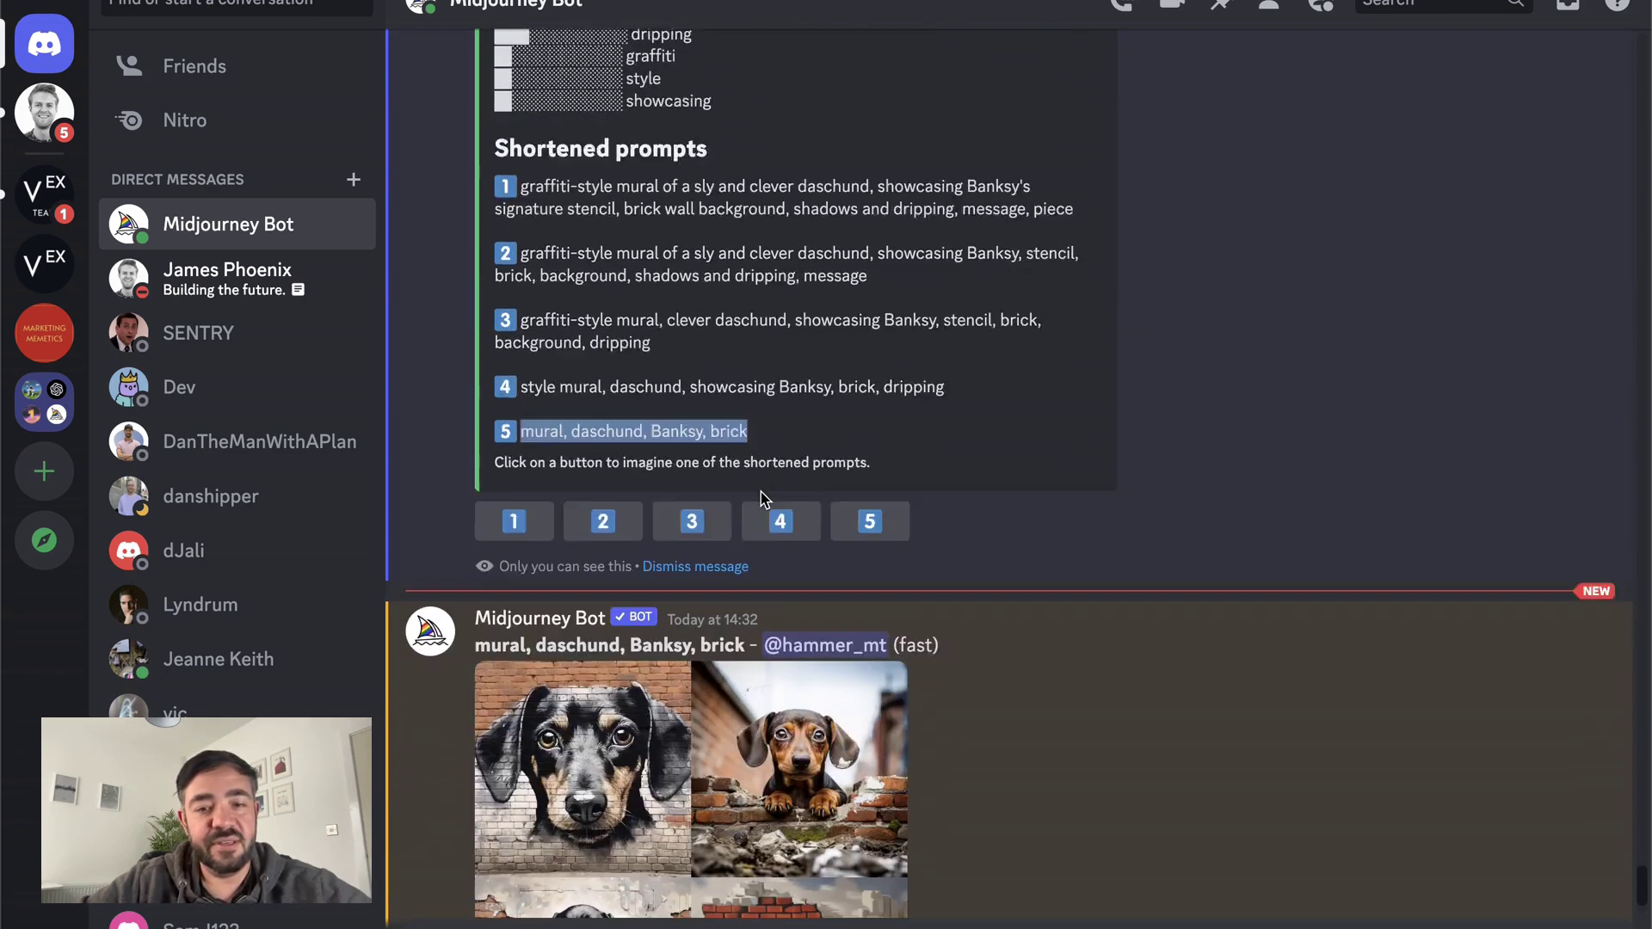
{"action": "scroll", "coordinate": [761, 492], "scroll_direction": "down", "scroll_amount": 2}
{"action": "left_click", "coordinate": [763, 284]}
{"action": "scroll", "coordinate": [775, 645], "scroll_direction": "down", "scroll_amount": 3}
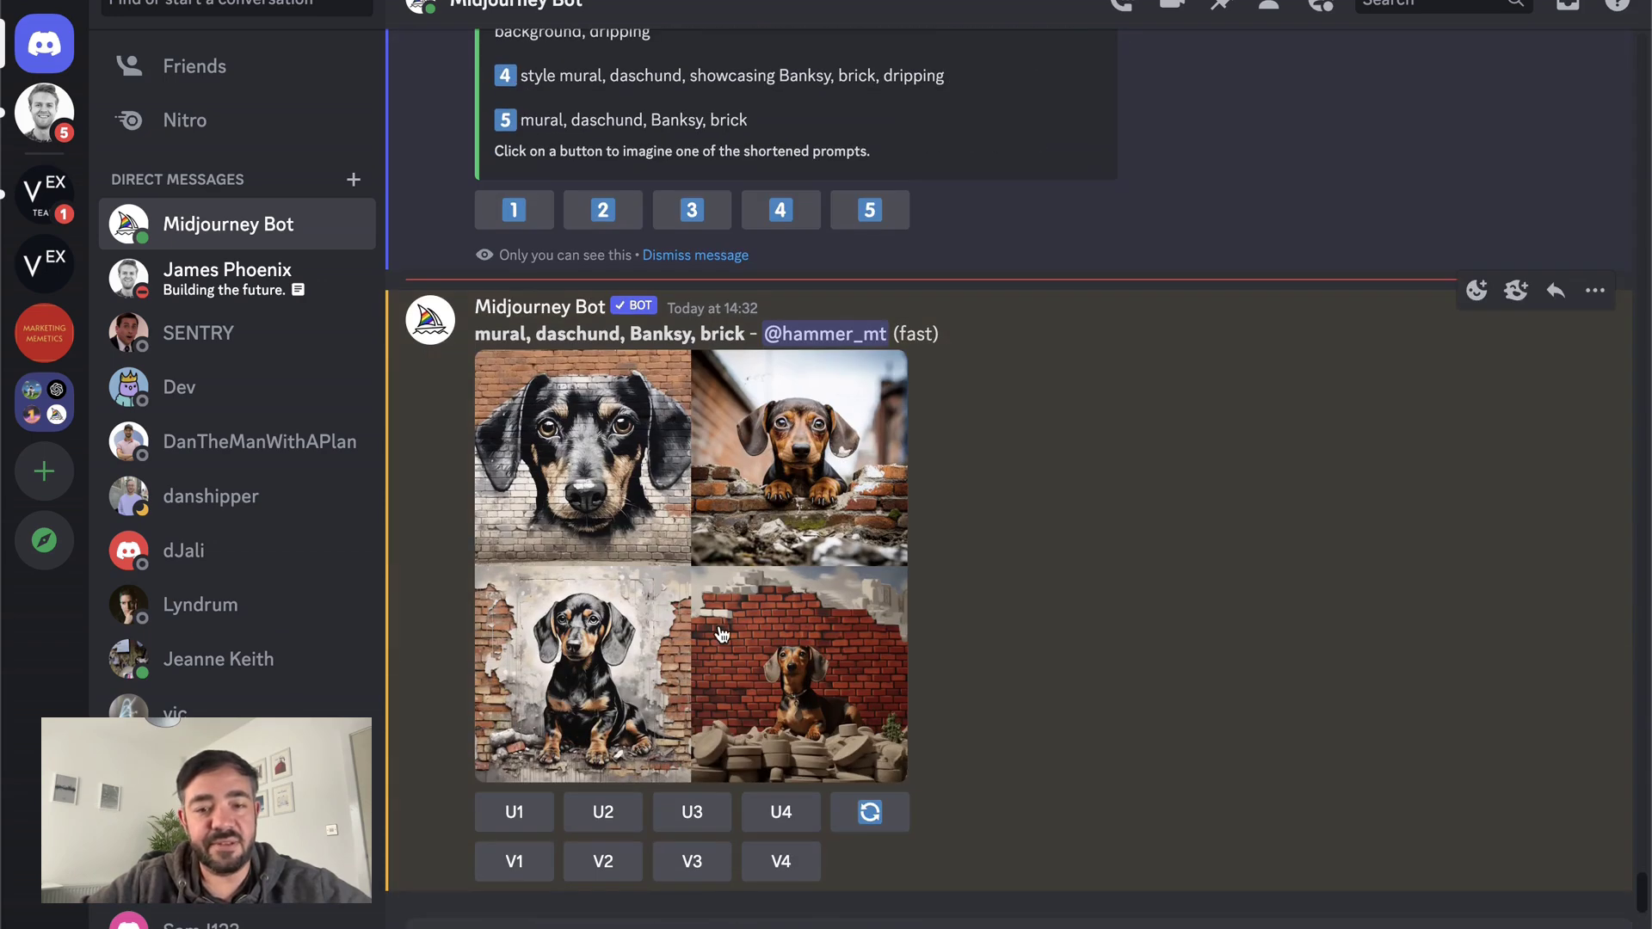